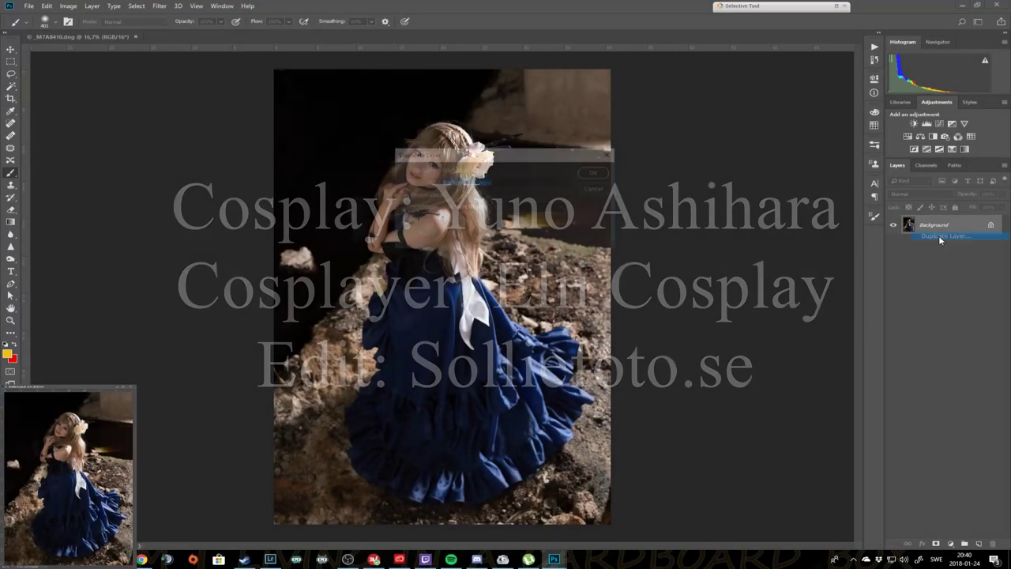
Step: Duplicate Background as 'Starting point' and apply Camera Raw with Contrast -70 and Exposure +0.30
key(Return)
click(159, 5)
click(187, 62)
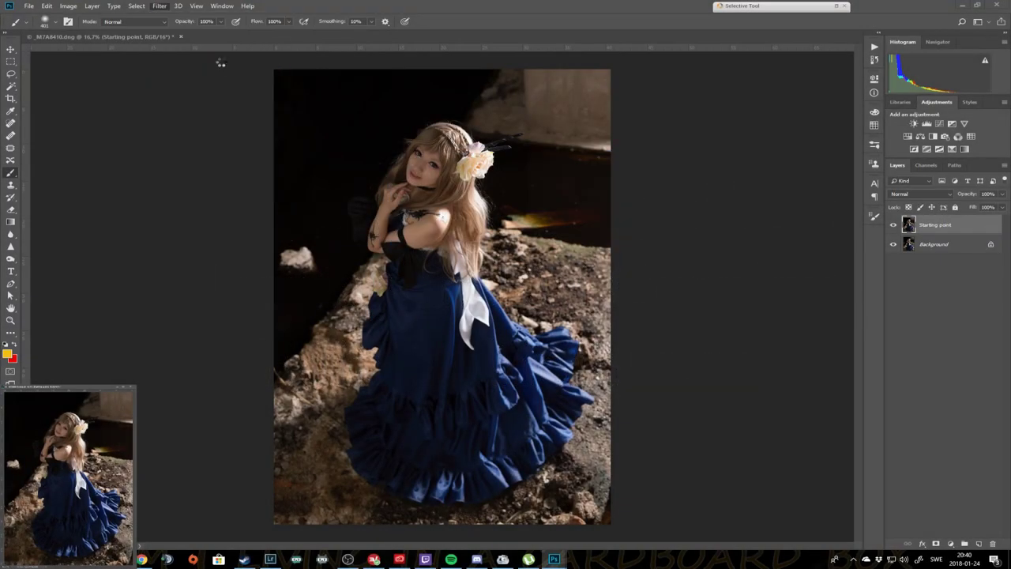
mouse_move(746, 210)
mouse_down()
mouse_move(701, 210)
mouse_move(739, 233)
mouse_move(774, 227)
mouse_move(763, 258)
mouse_up()
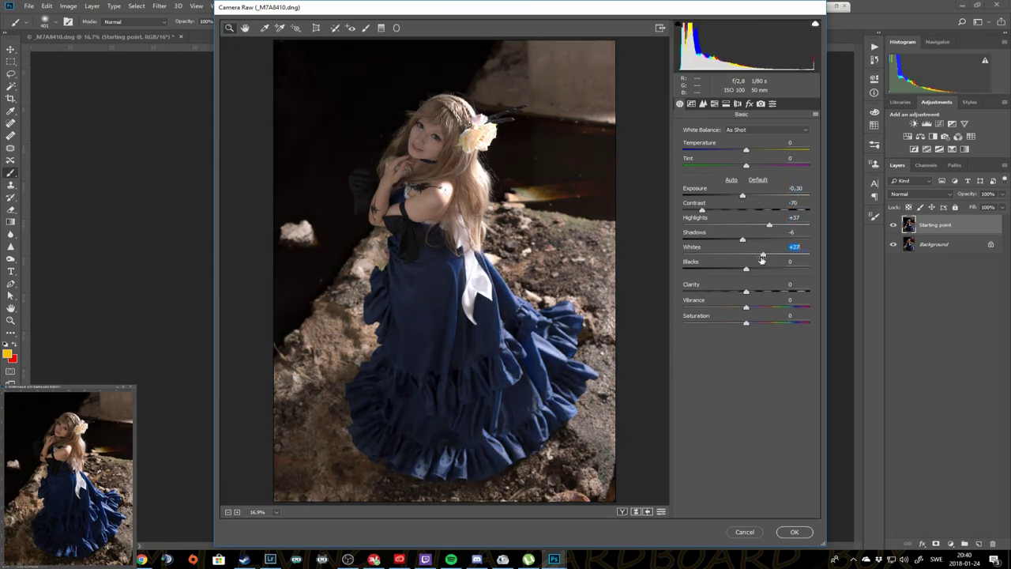
drag(743, 196, 752, 199)
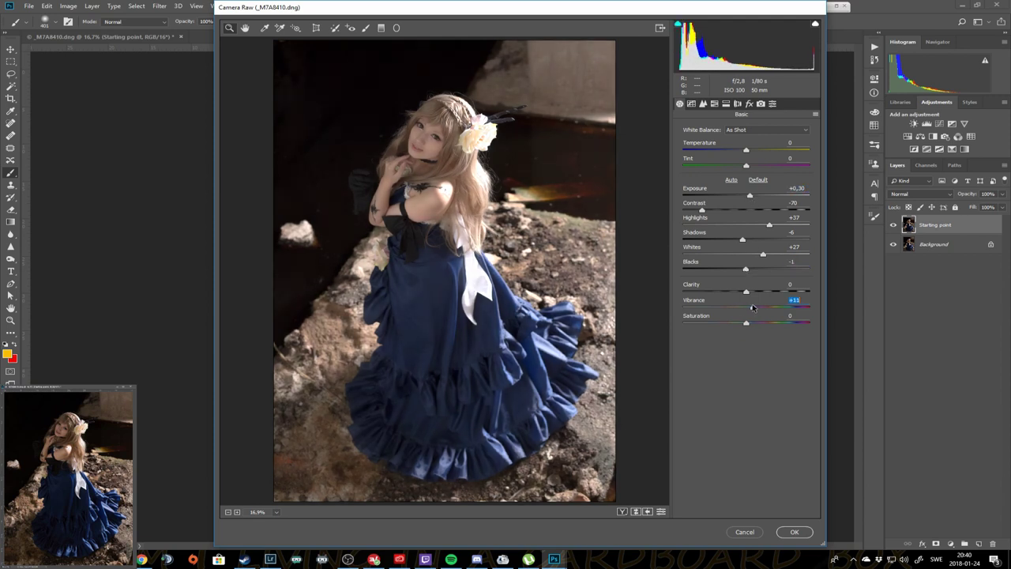
click(704, 104)
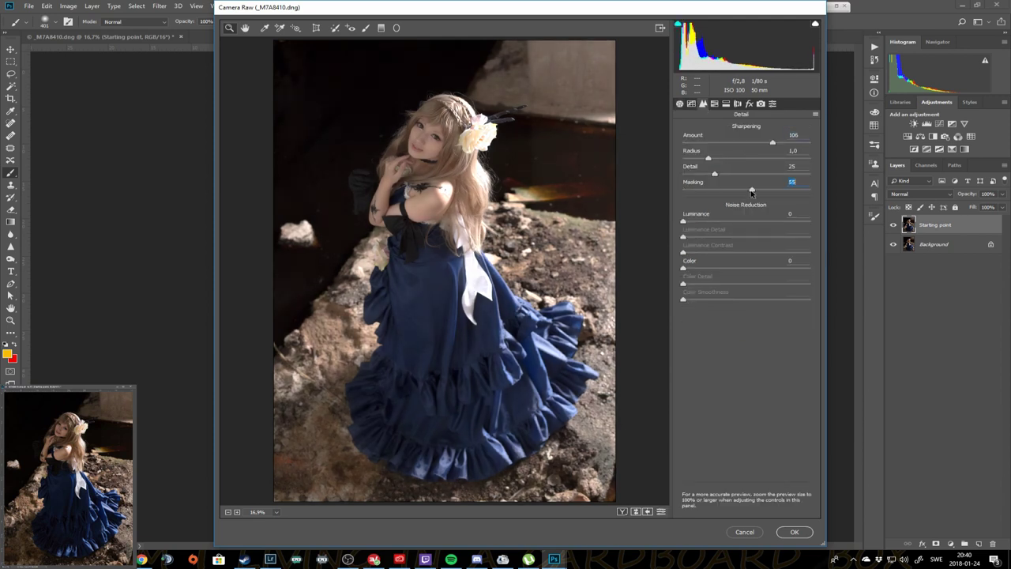
click(714, 104)
click(737, 104)
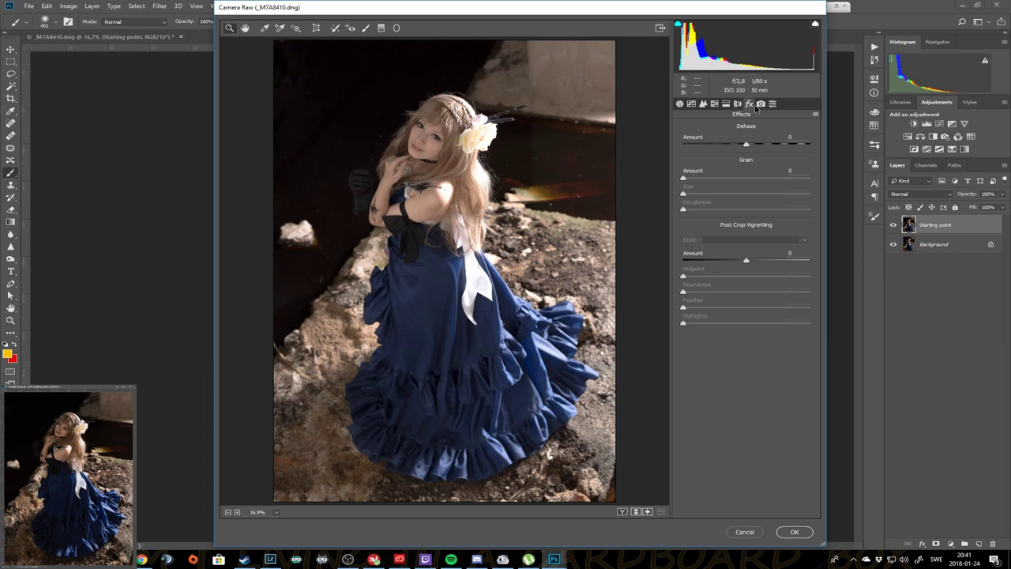
click(795, 532)
Step: Name the new layer Cleanup, zoom in on the arm tattoo, and set the Spot Healing brush size
click(979, 544)
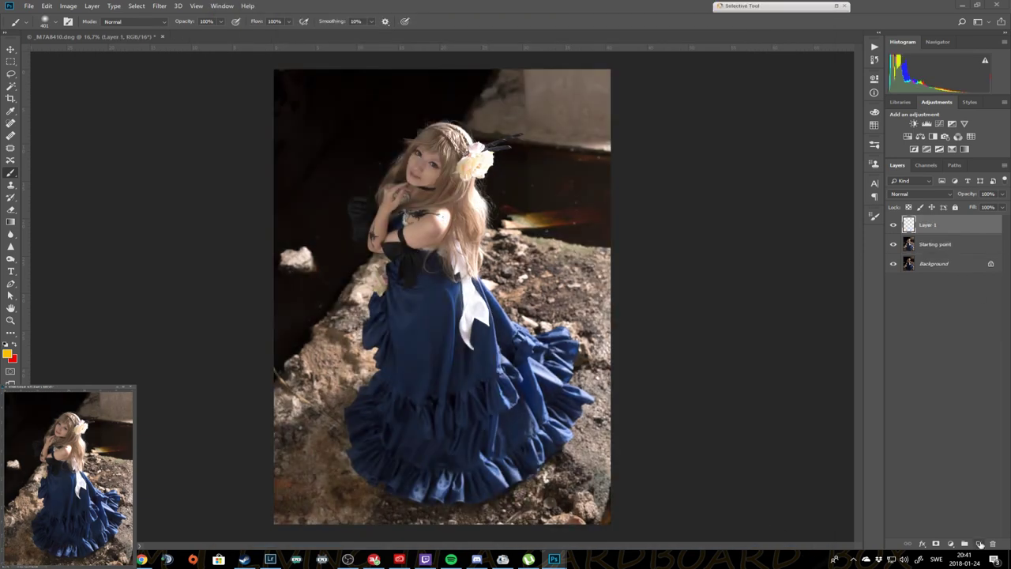
text(Cleanup)
key(Return)
key(z)
click(372, 237)
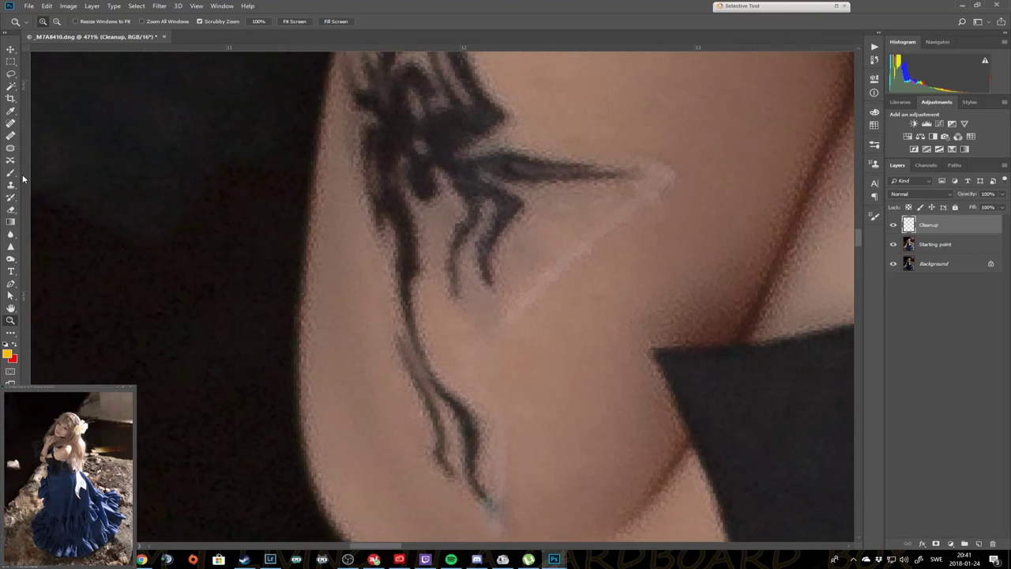
key(j)
right_click(566, 327)
key(Return)
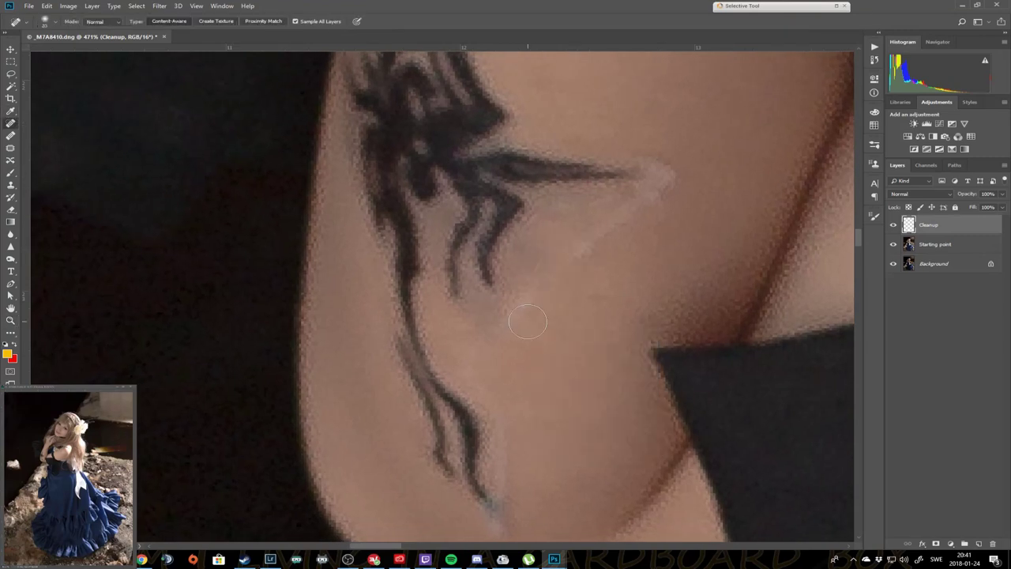
Step: Heal the light streak and stray marks on and around the forearm tattoo
drag(677, 169, 556, 283)
drag(498, 324, 486, 388)
drag(537, 481, 546, 348)
drag(533, 308, 537, 369)
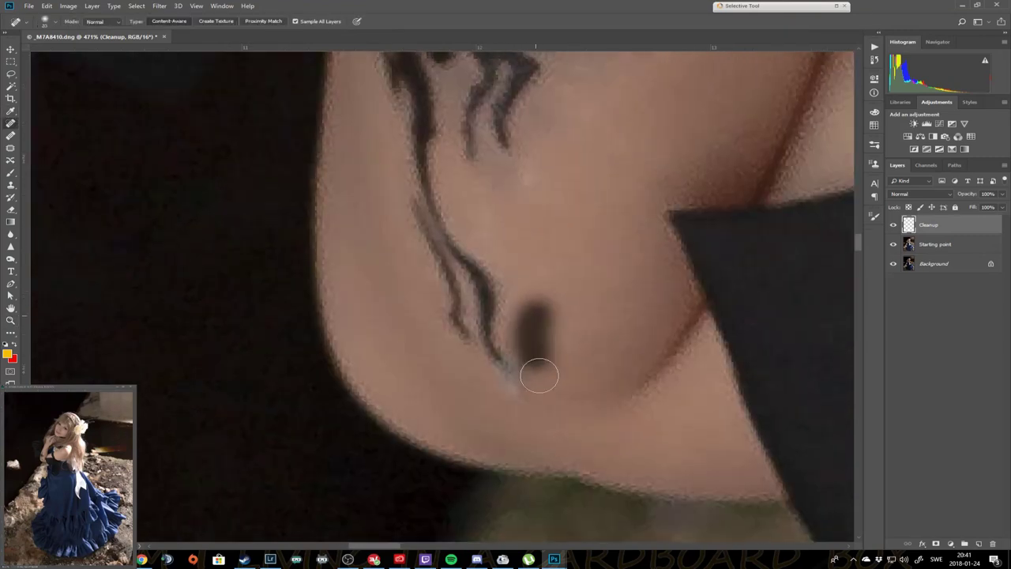
click(527, 327)
drag(518, 194, 549, 165)
click(571, 356)
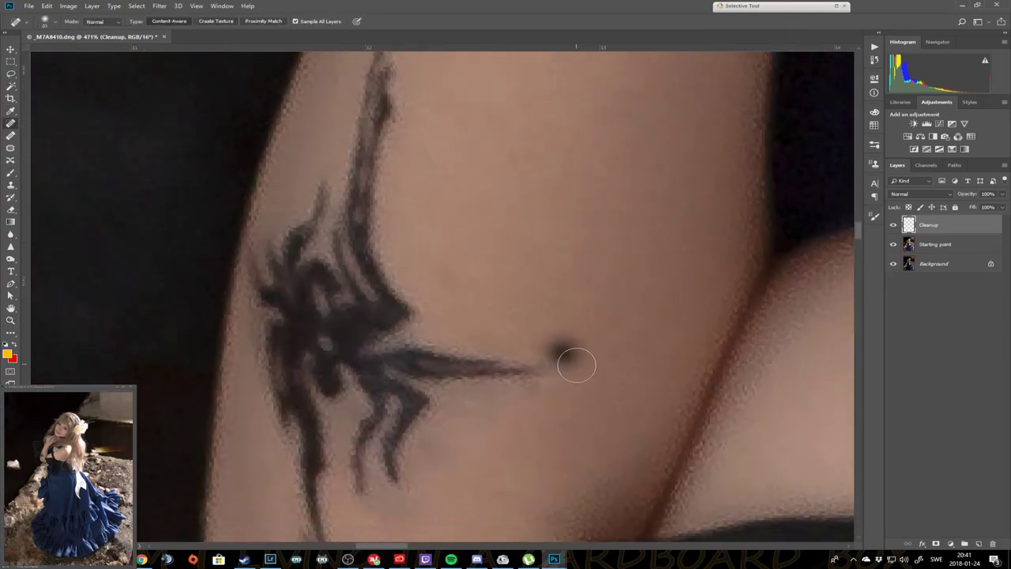
Step: Heal the light patch near the hairline, a dot by the hair, and a shoulder blemish
scroll(732, 302, up, 3)
scroll(280, 116, up, 5)
drag(280, 116, 361, 158)
click(402, 153)
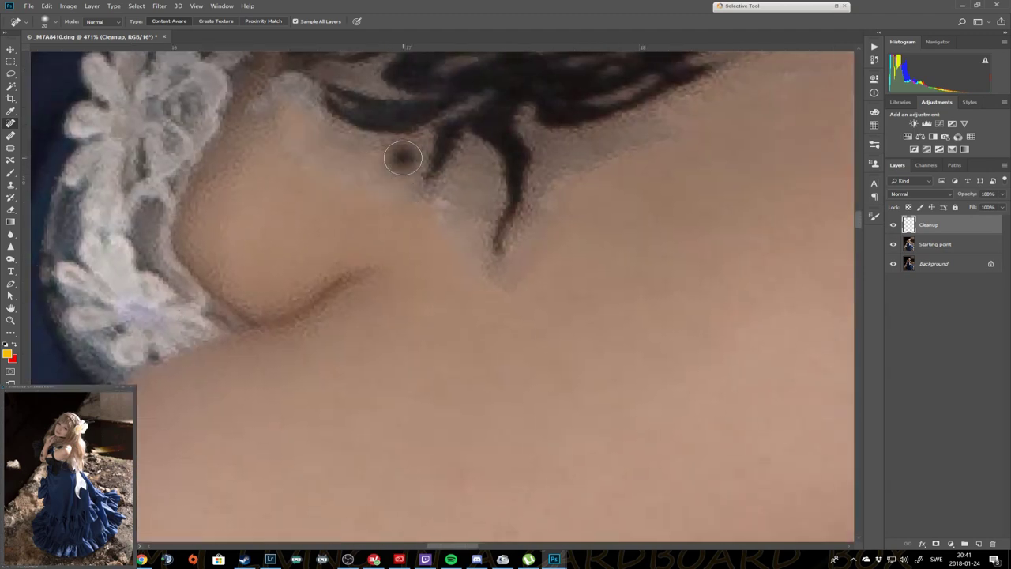
mouse_move(452, 241)
mouse_down()
mouse_move(501, 290)
mouse_move(672, 143)
mouse_up()
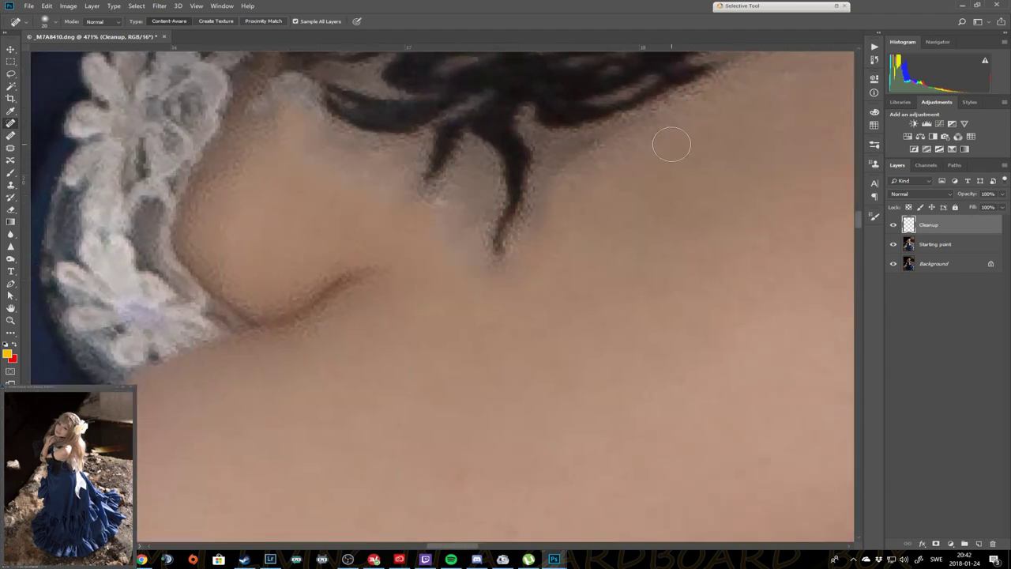
Step: Heal the marks beside the back tattoo and across the bright shoulder
scroll(283, 92, down, 5)
drag(745, 247, 576, 189)
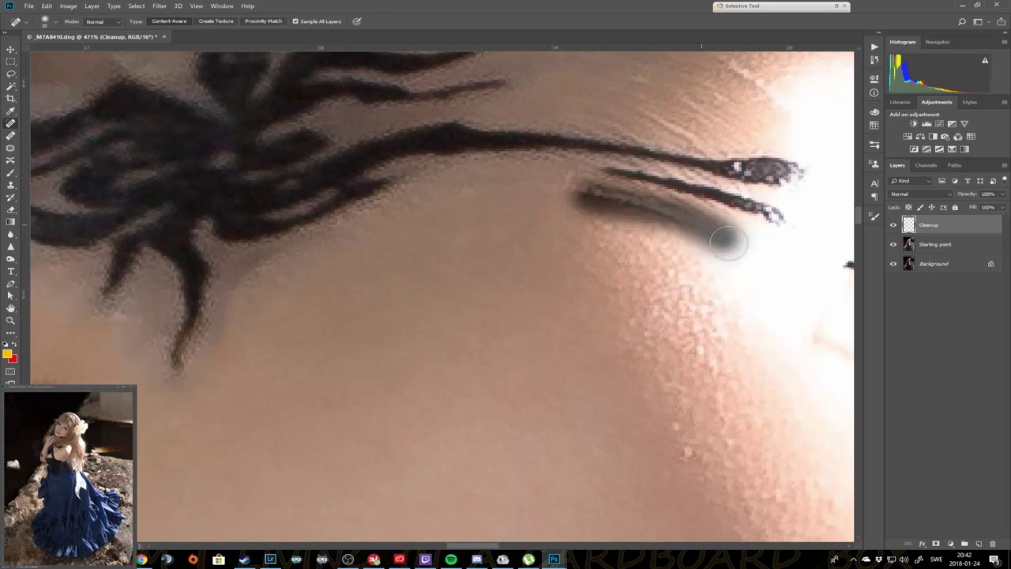
click(452, 190)
scroll(670, 227, up, 4)
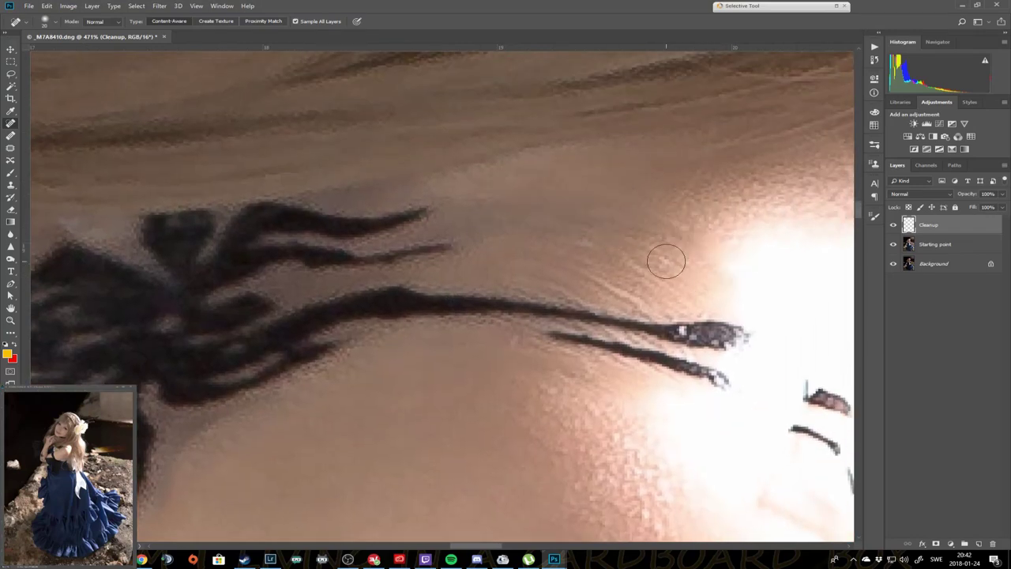
scroll(666, 262, up, 5)
drag(518, 314, 498, 280)
drag(525, 312, 349, 168)
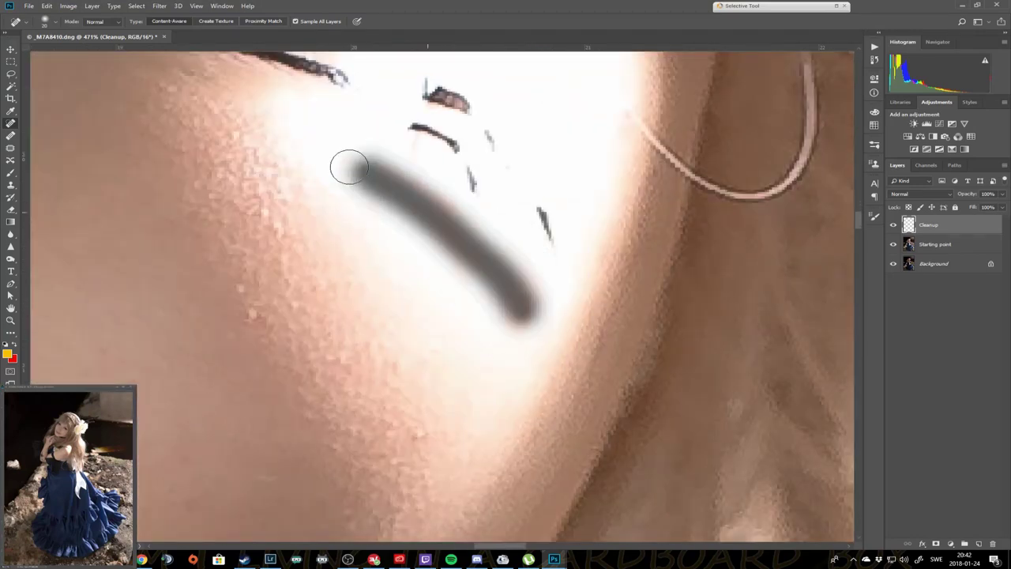
Step: Heal the spots on the cheek, under the eye, and beside the nose
mouse_move(481, 241)
mouse_down()
mouse_move(447, 271)
mouse_move(339, 287)
mouse_move(229, 482)
mouse_up()
click(402, 456)
drag(402, 456, 384, 379)
mouse_move(433, 227)
mouse_down()
mouse_move(454, 237)
mouse_move(487, 361)
mouse_move(245, 276)
mouse_up()
click(468, 320)
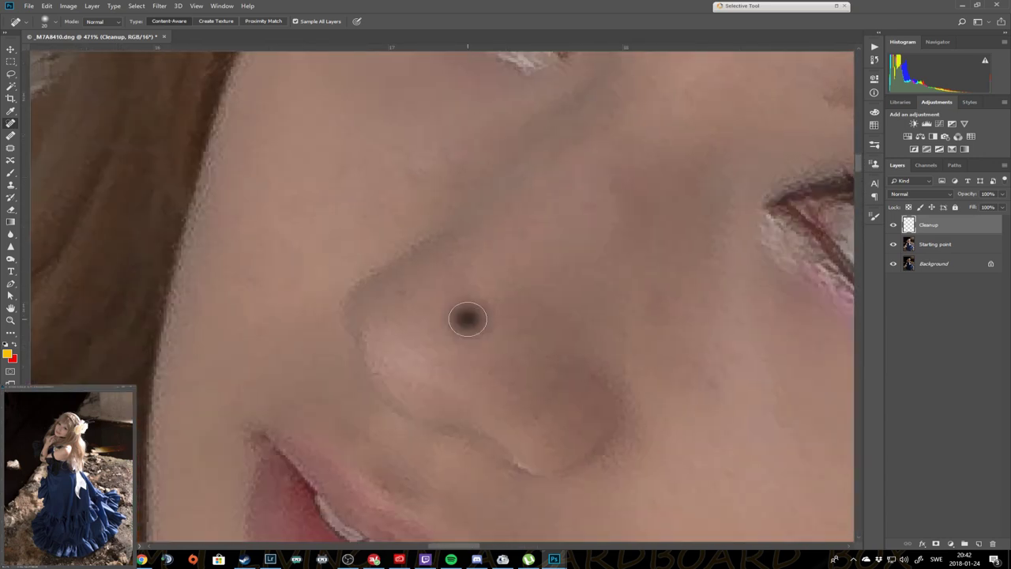
click(608, 185)
Step: Heal a mark on the eyebrow and a small mark on the shoulder
drag(717, 361, 237, 553)
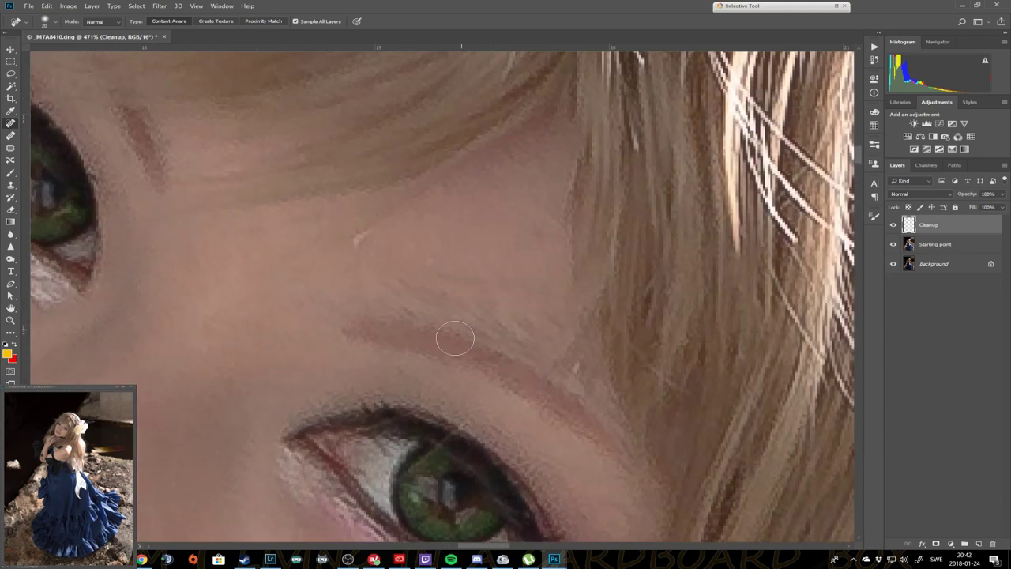
click(455, 338)
key(ctrl+0)
scroll(509, 402, up, 5)
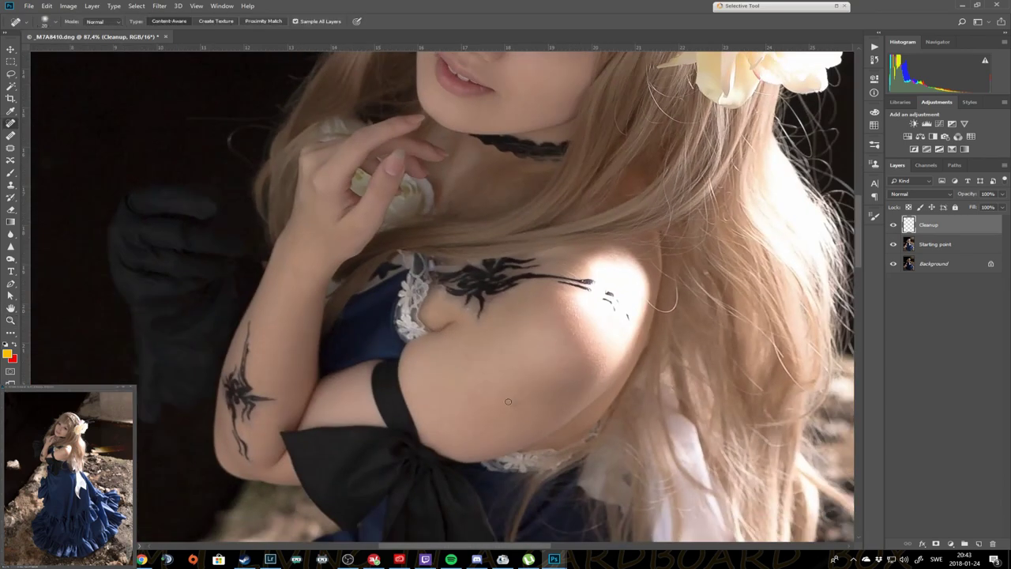
drag(510, 401, 518, 402)
Step: Clone-stamp clean skin over the dark shoulder shadow beside the tattoo, then fit the photo on screen
key(s)
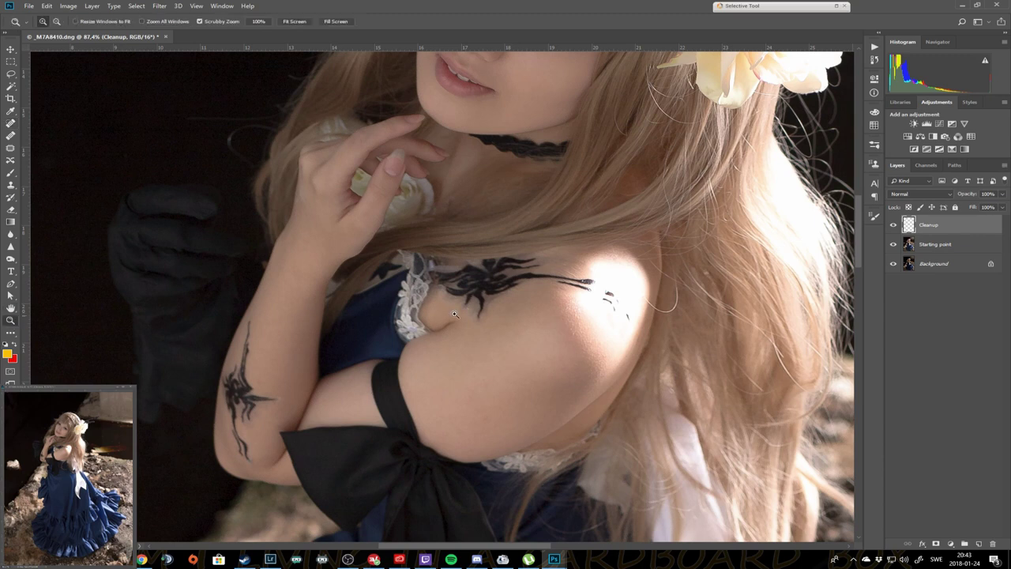
scroll(466, 313, up, 5)
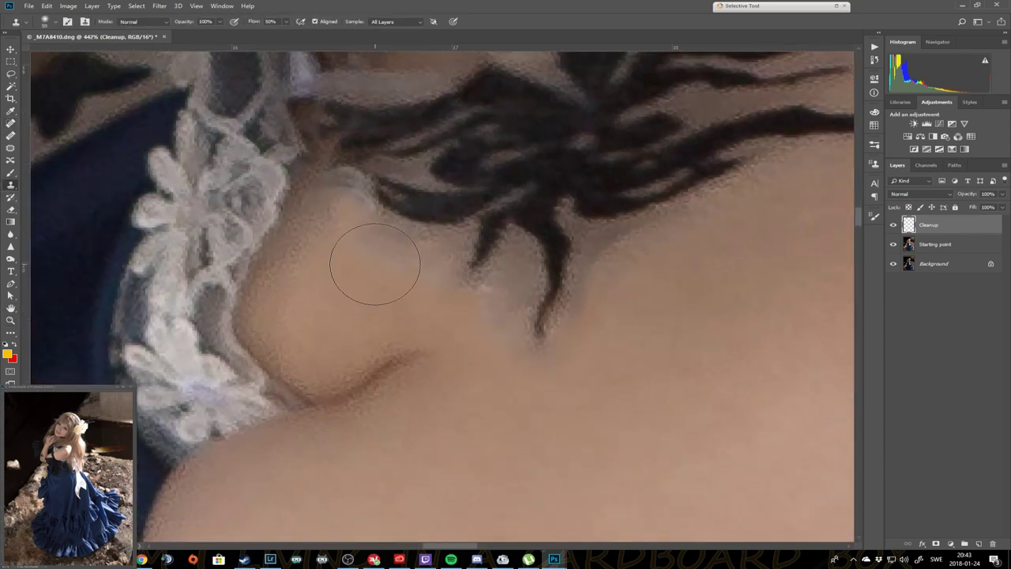
alt+click(475, 367)
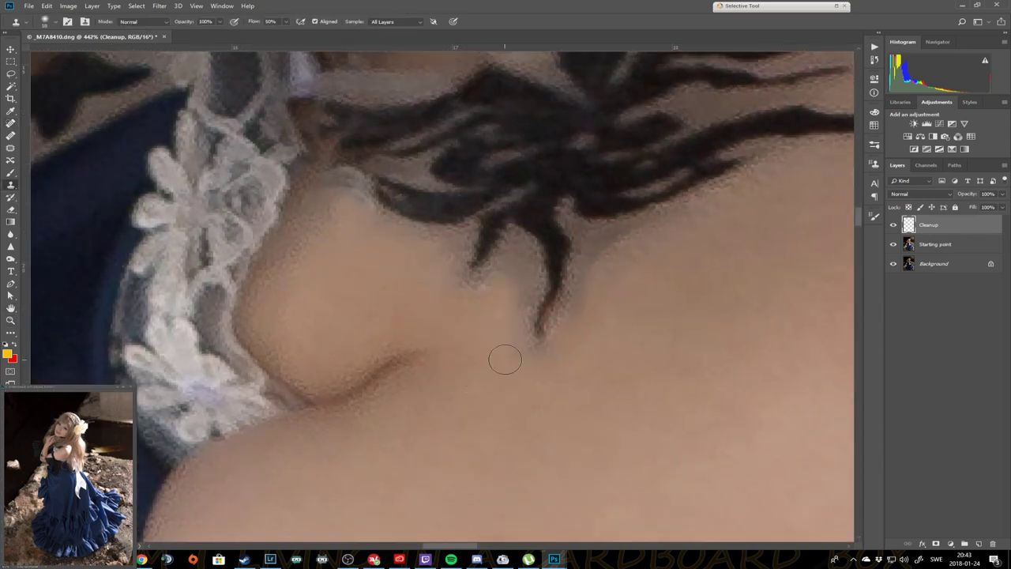
drag(496, 373, 587, 413)
mouse_move(594, 308)
mouse_down()
mouse_move(576, 282)
mouse_move(770, 192)
mouse_up()
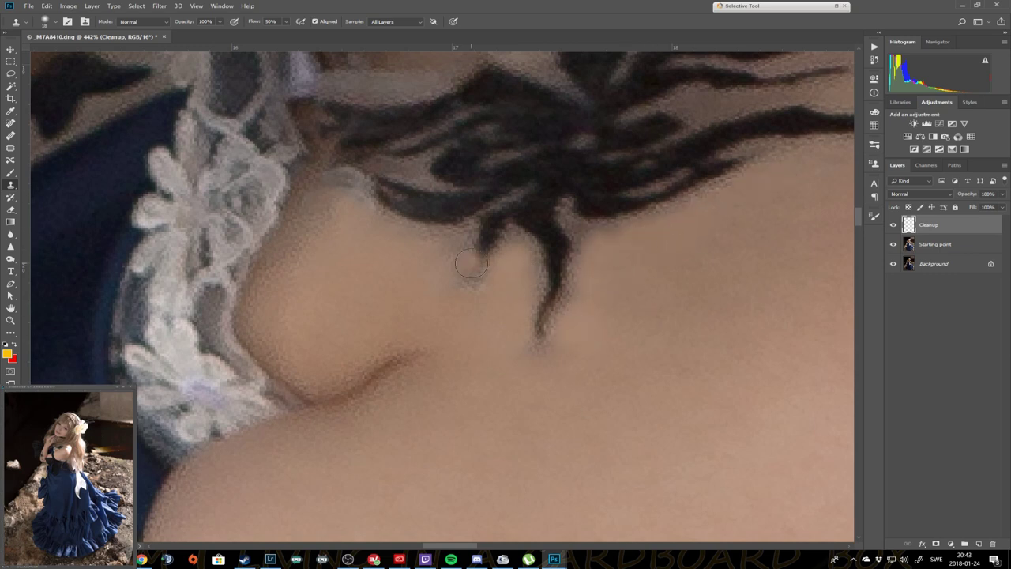
scroll(442, 297, down, 3)
scroll(442, 296, up, 3)
key(b)
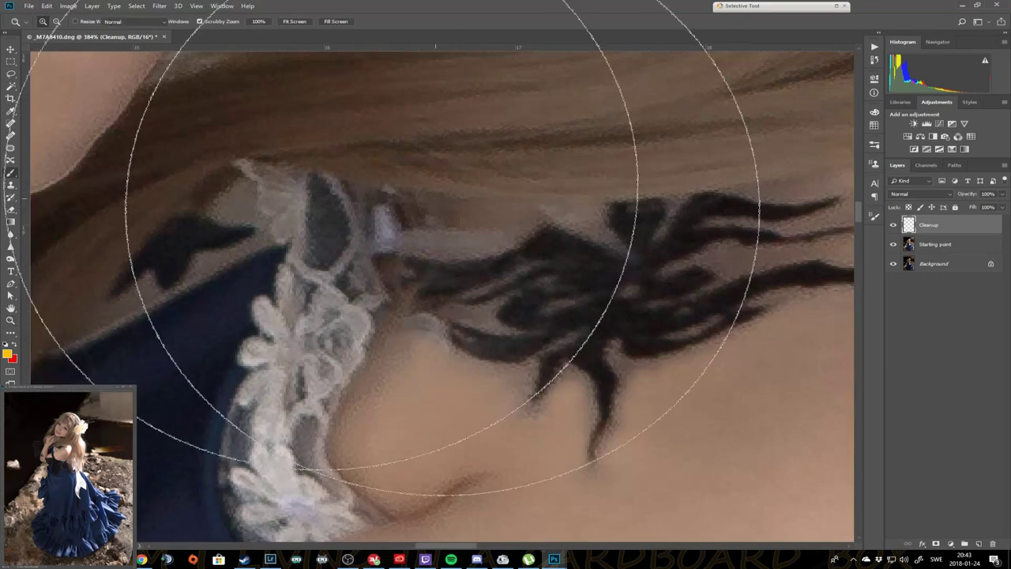
click(12, 186)
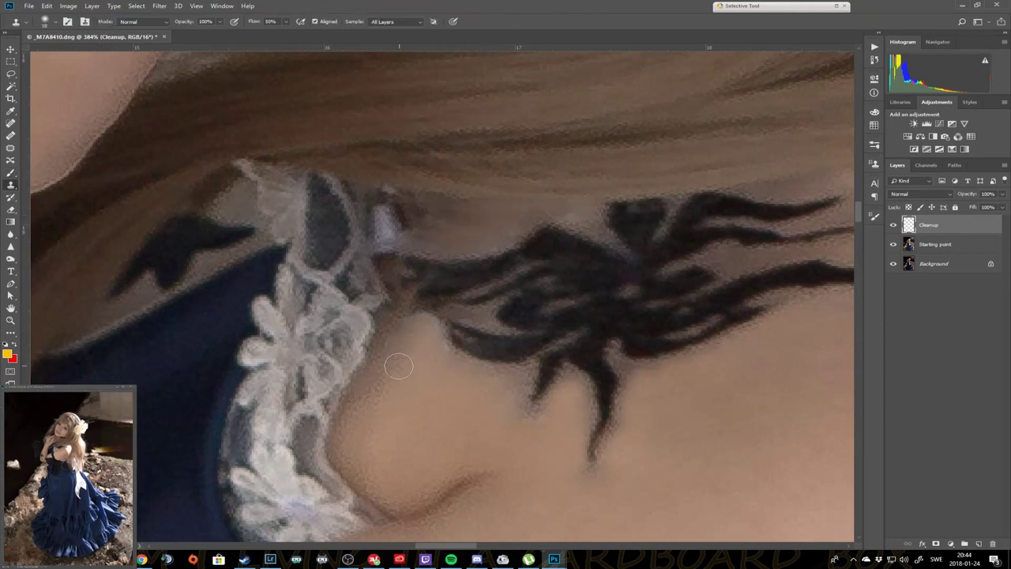
key(z)
key(ctrl+0)
Step: Add a new layer filled with 50% grey and set it to Overlay blending
drag(438, 154, 477, 374)
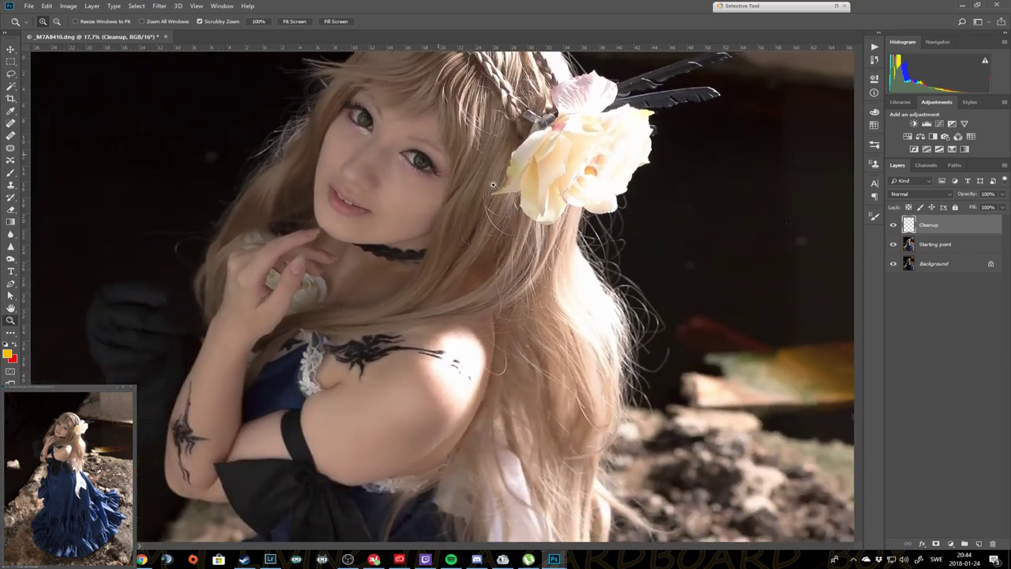
key(ctrl+0)
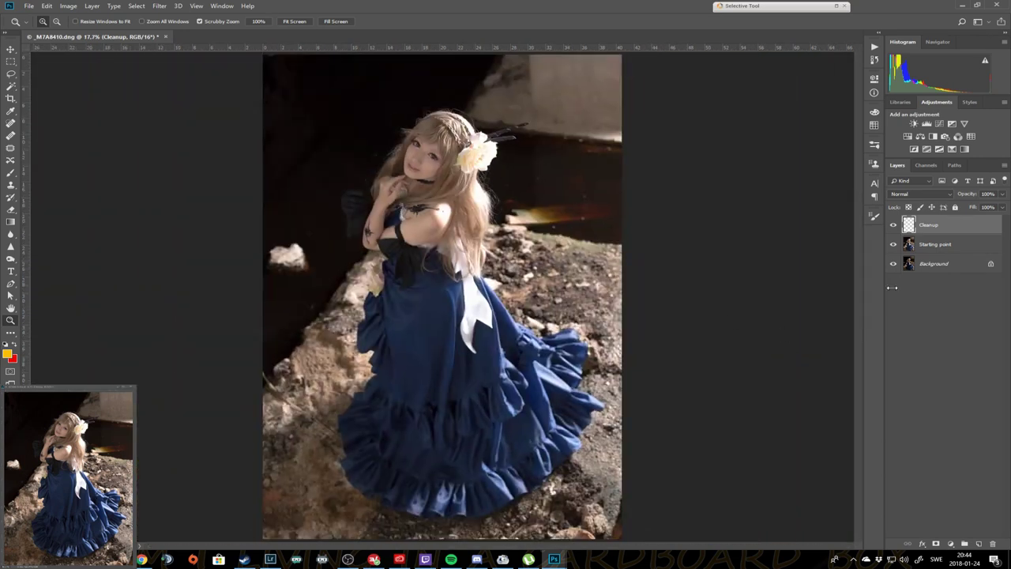
click(980, 544)
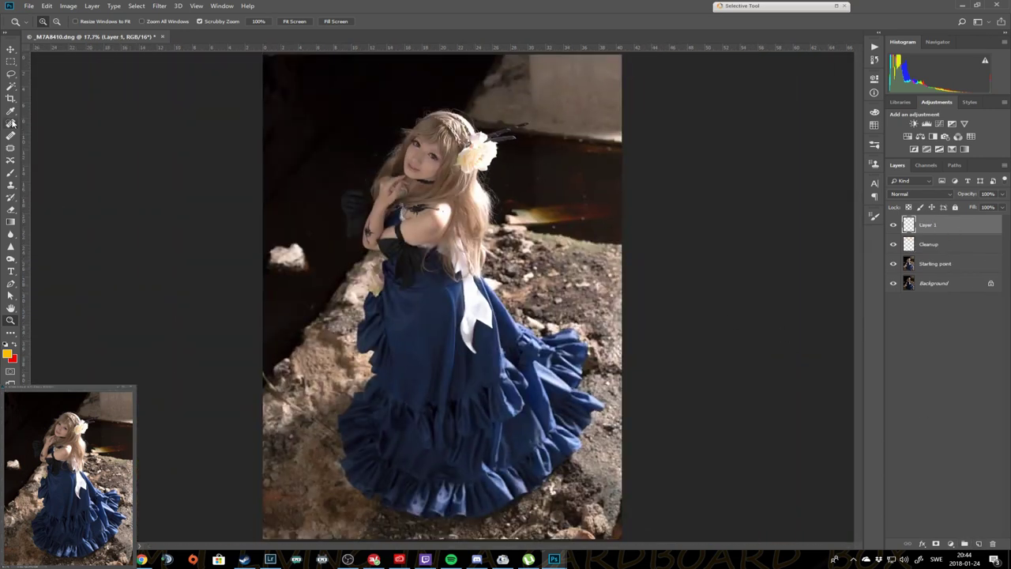
click(8, 353)
click(553, 147)
click(11, 332)
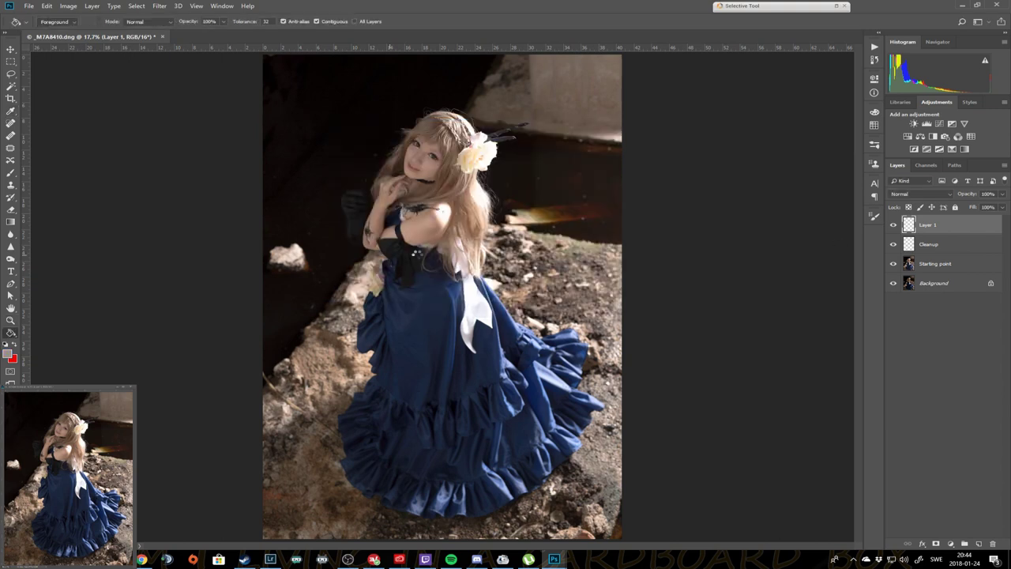
click(443, 316)
click(921, 194)
click(917, 309)
Step: Dodge the hair, dress, golden light streak and face to brighten them
click(11, 259)
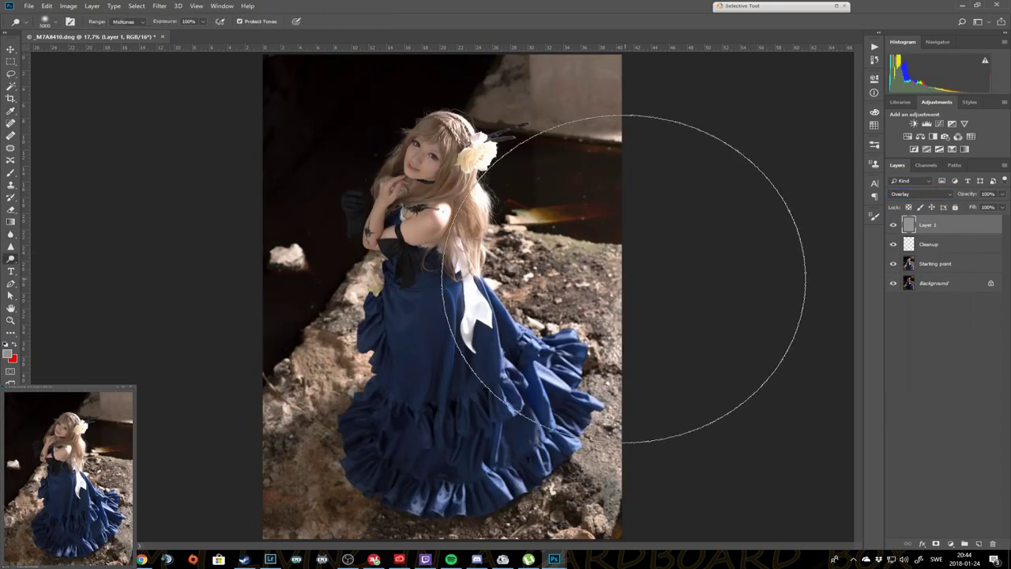
right_click(498, 193)
key(Return)
drag(482, 237, 419, 182)
drag(427, 237, 506, 151)
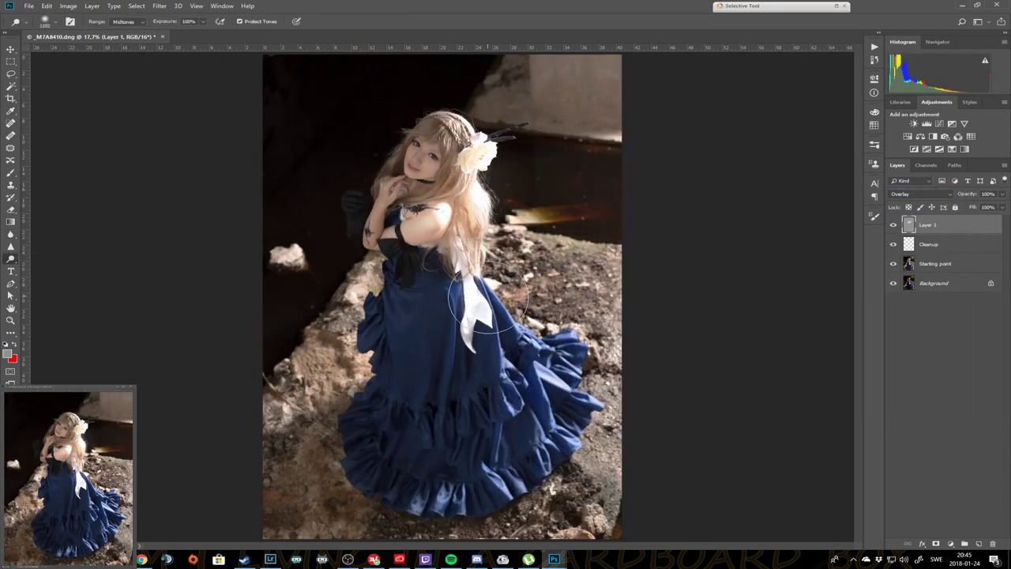
drag(443, 260, 514, 340)
mouse_move(427, 237)
mouse_down()
mouse_move(518, 373)
mouse_move(569, 379)
mouse_up()
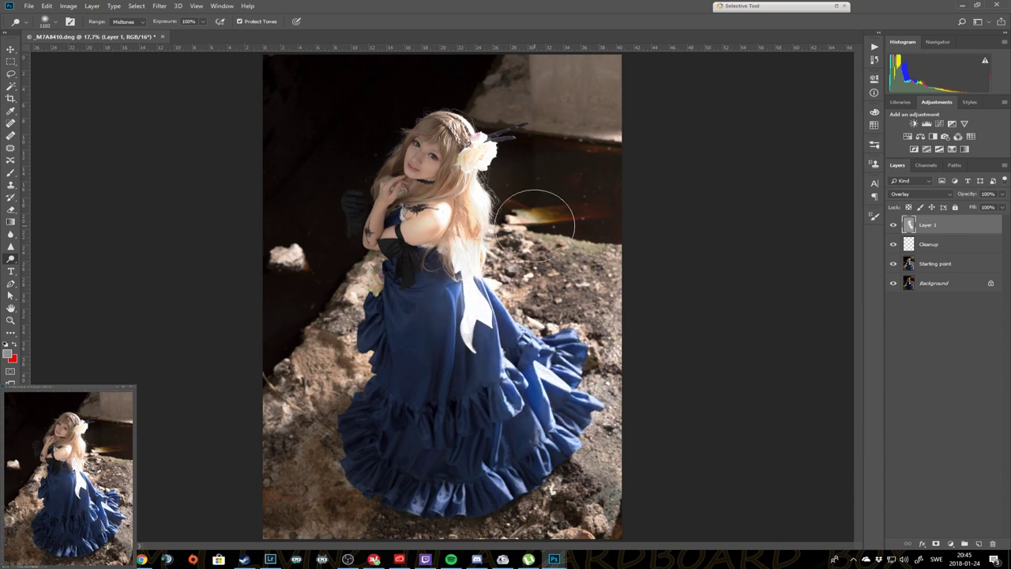
drag(542, 214, 505, 237)
drag(474, 126, 371, 213)
Step: Shrink the dodge brush to about 243 px and brighten the dress folds and lower hem
right_click(377, 247)
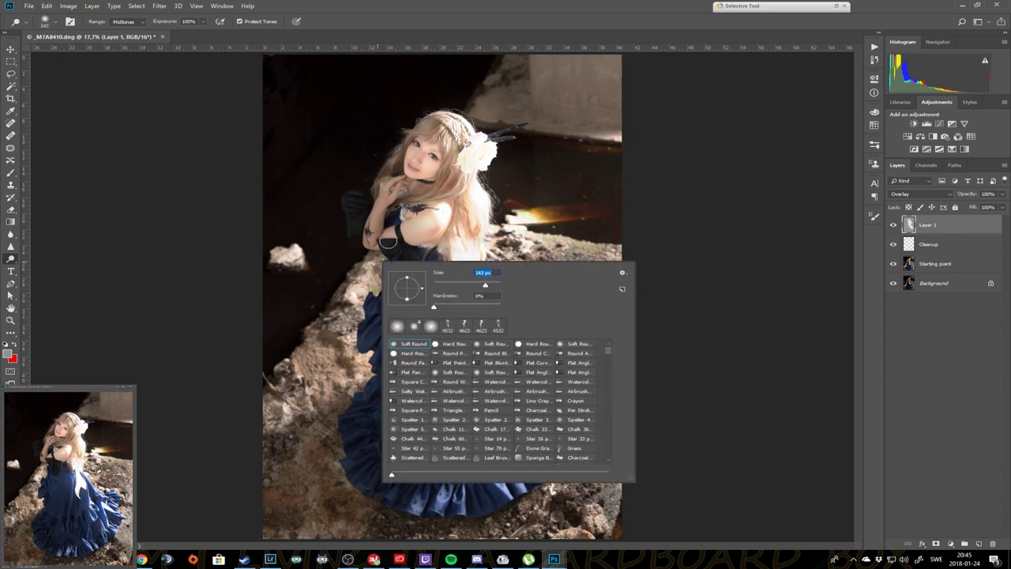
key(Return)
drag(426, 418, 450, 384)
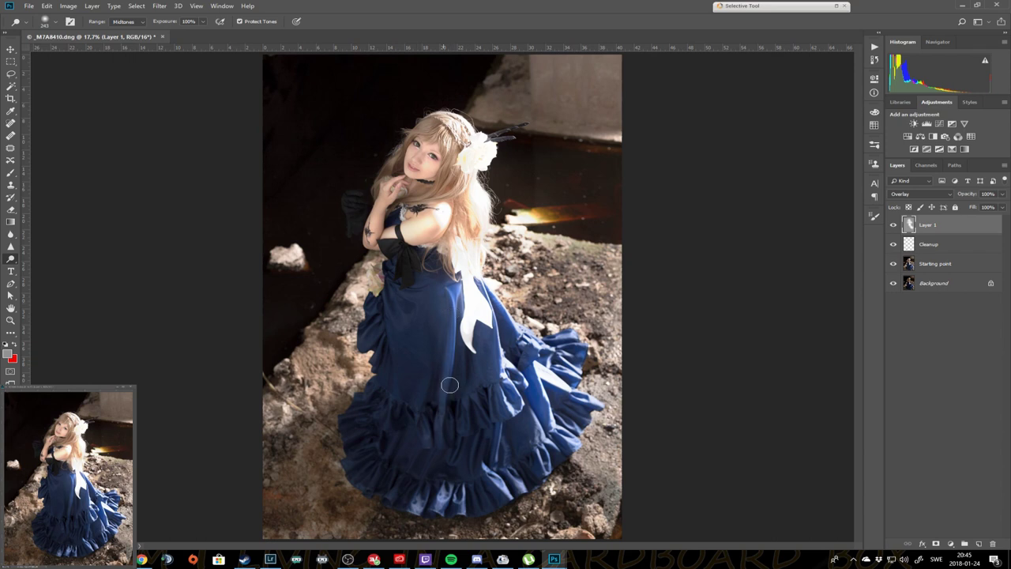
mouse_move(420, 501)
mouse_down()
mouse_move(506, 474)
mouse_move(493, 343)
mouse_up()
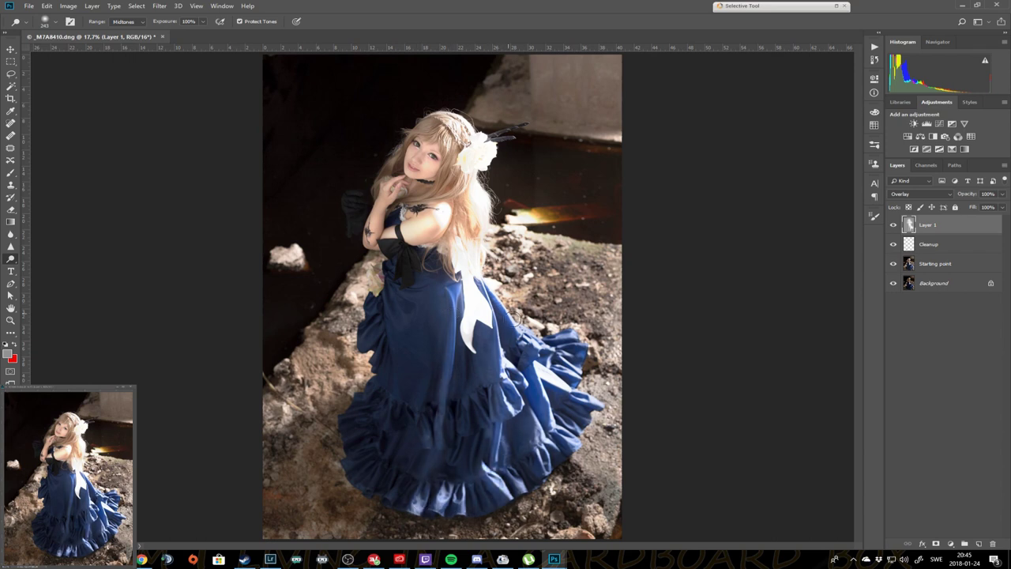
drag(371, 316, 378, 379)
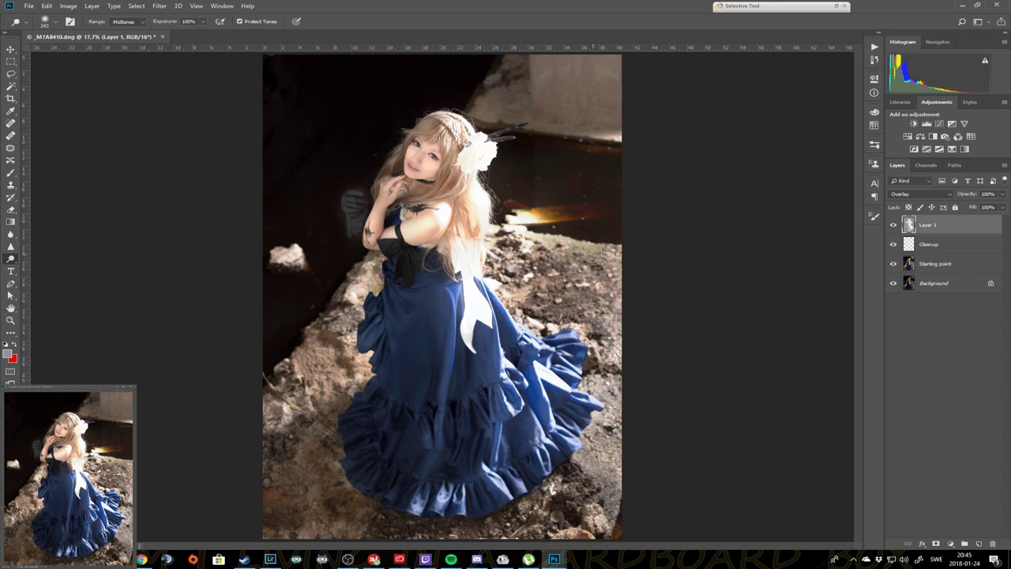
Step: Burn the dress folds, shoulder, bodice-to-face area and the shadow below the rock
right_click(11, 258)
click(39, 268)
mouse_move(406, 420)
mouse_down()
mouse_move(475, 474)
mouse_move(597, 446)
mouse_move(356, 498)
mouse_move(343, 452)
mouse_move(356, 391)
mouse_up()
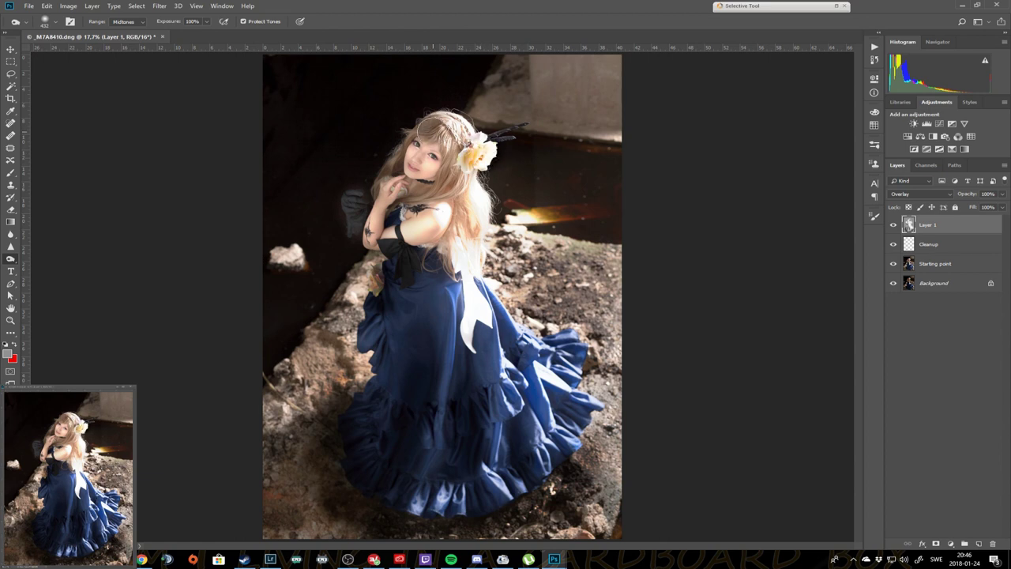
drag(463, 226, 397, 221)
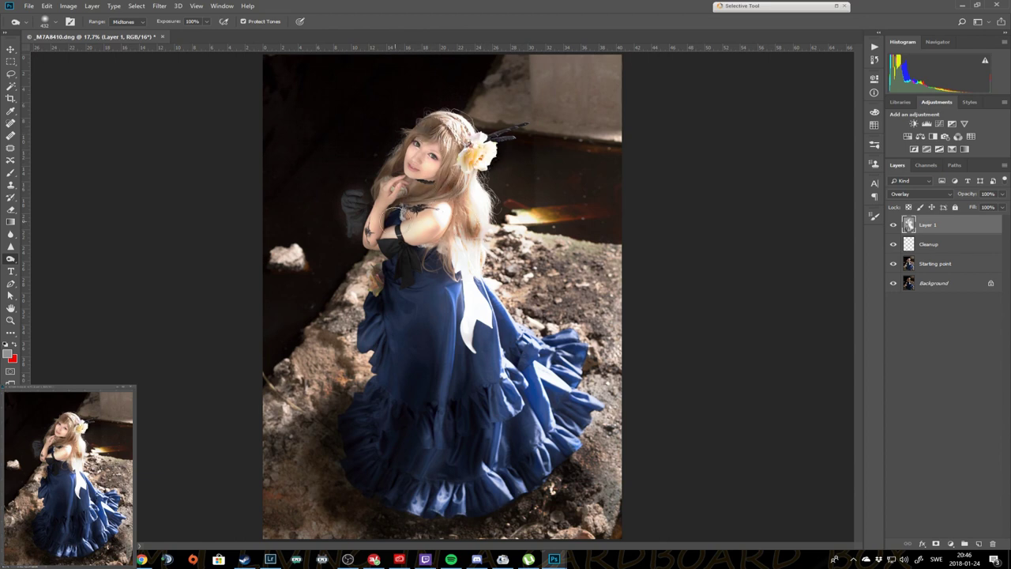
mouse_move(415, 260)
mouse_down()
mouse_move(443, 241)
mouse_move(427, 175)
mouse_move(395, 164)
mouse_up()
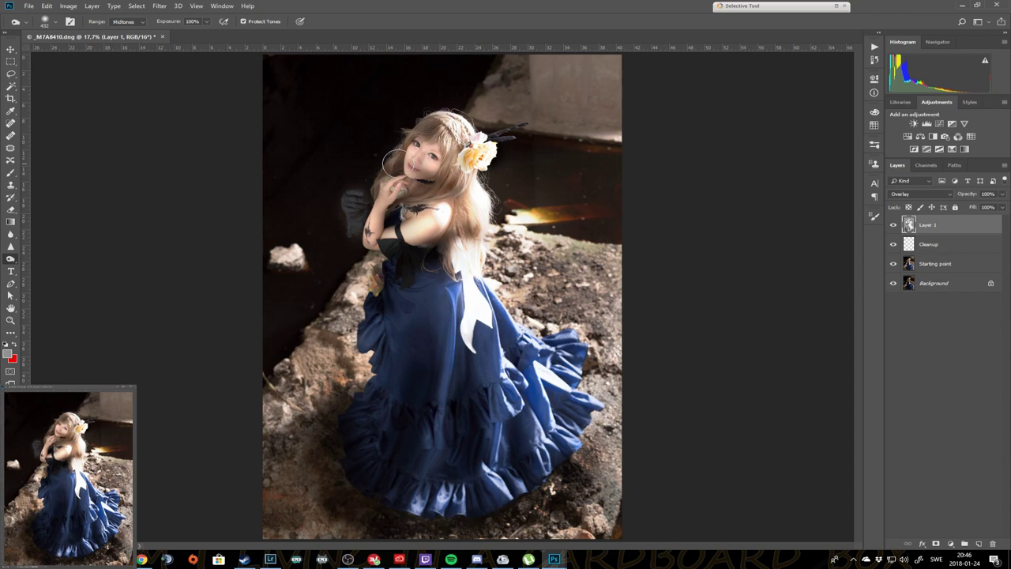
drag(281, 278, 340, 379)
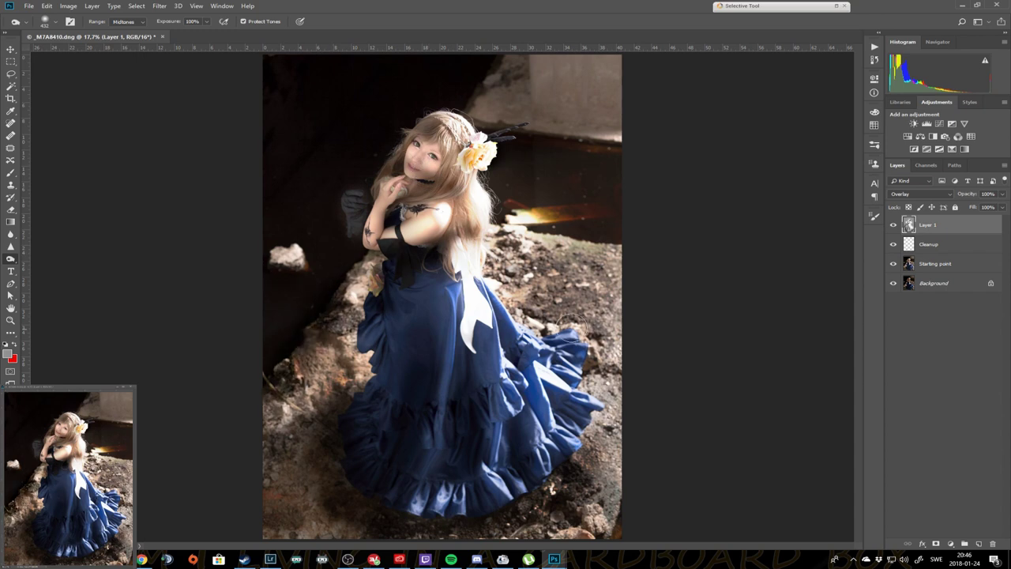
Step: Enlarge the burn brush and darken the rock shadow, lower-right rock and top-right wall
right_click(563, 299)
drag(632, 312, 686, 311)
key(Return)
mouse_move(569, 275)
mouse_down()
mouse_move(669, 327)
mouse_move(565, 72)
mouse_move(639, 124)
mouse_up()
Step: Return to the Dodge tool and fine-tune its brush size several times
right_click(11, 258)
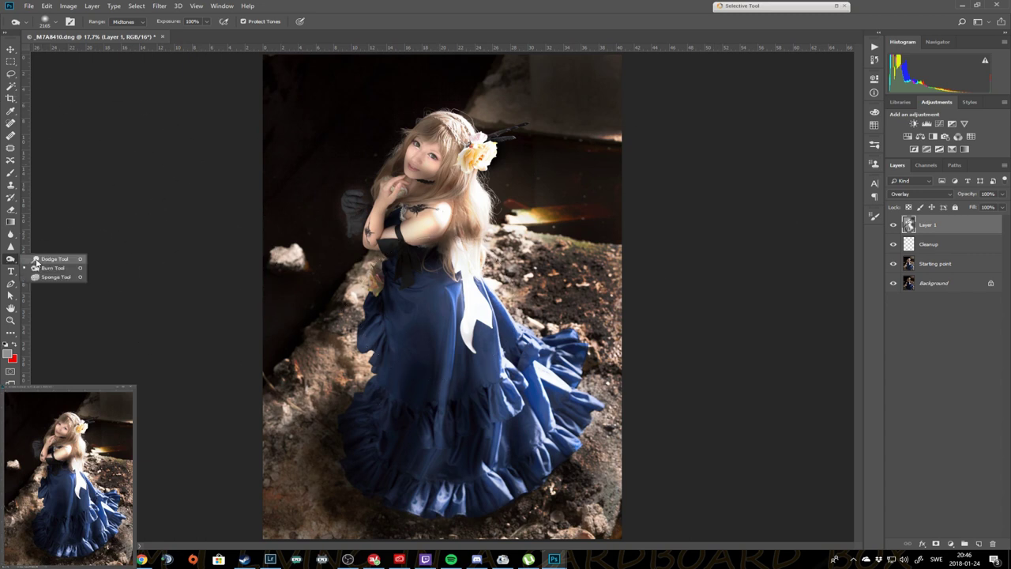
click(47, 256)
right_click(389, 253)
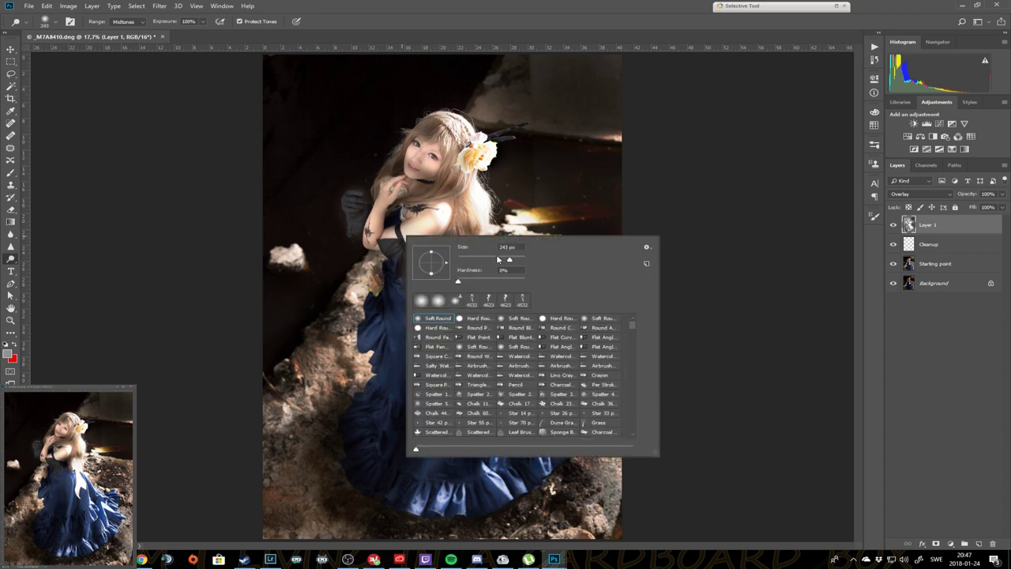
drag(466, 265, 443, 266)
key(Return)
right_click(422, 203)
key(Return)
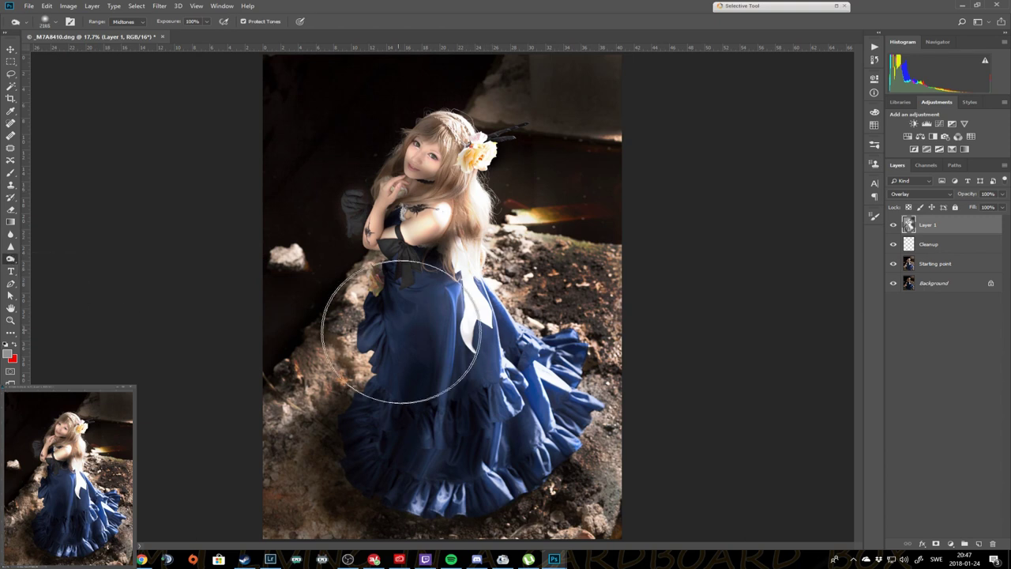
right_click(456, 334)
key(Return)
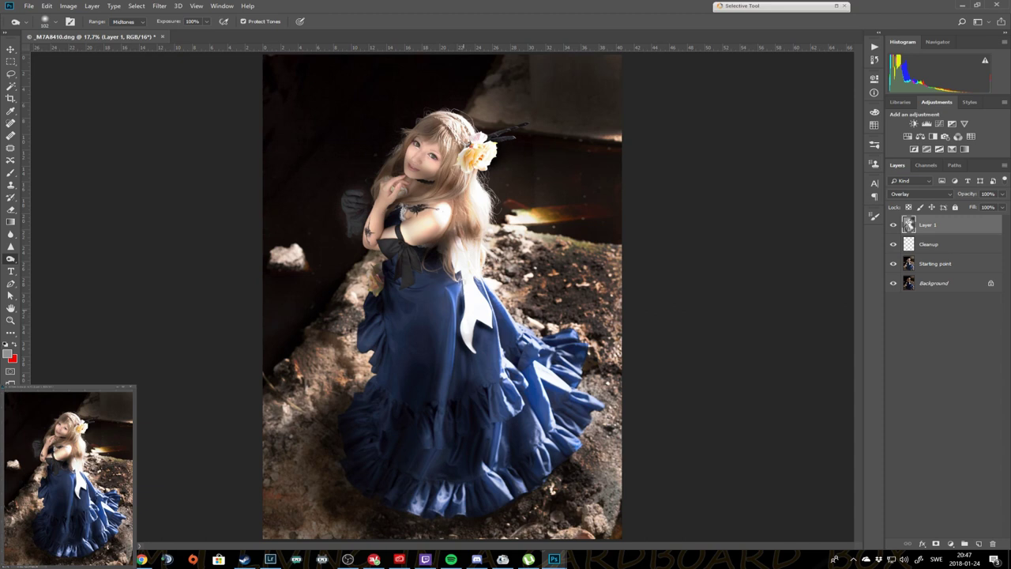
right_click(501, 311)
key(Return)
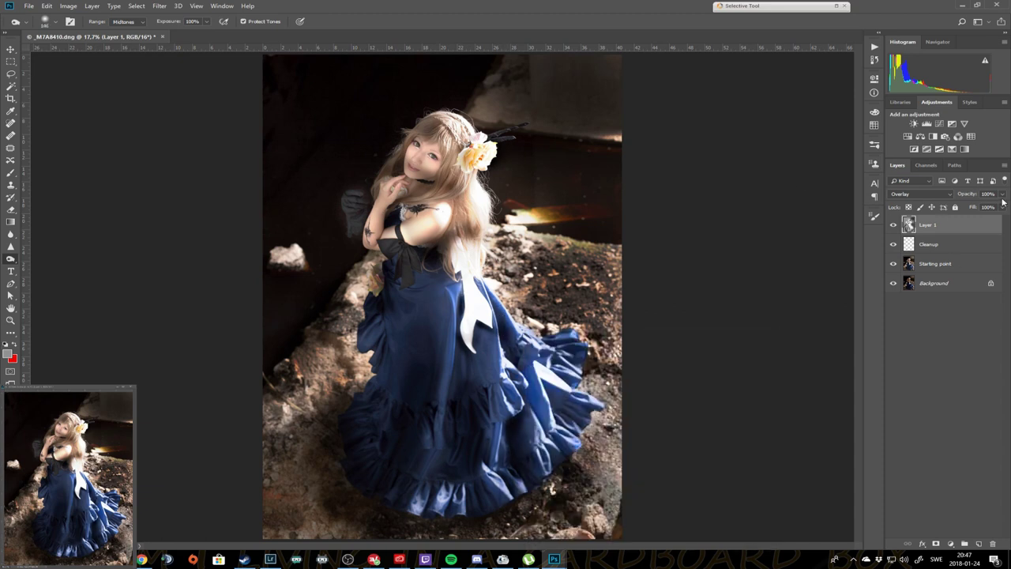
Step: Lower Layer 1's opacity and add a new empty Layer 2 above it
drag(1002, 195, 966, 208)
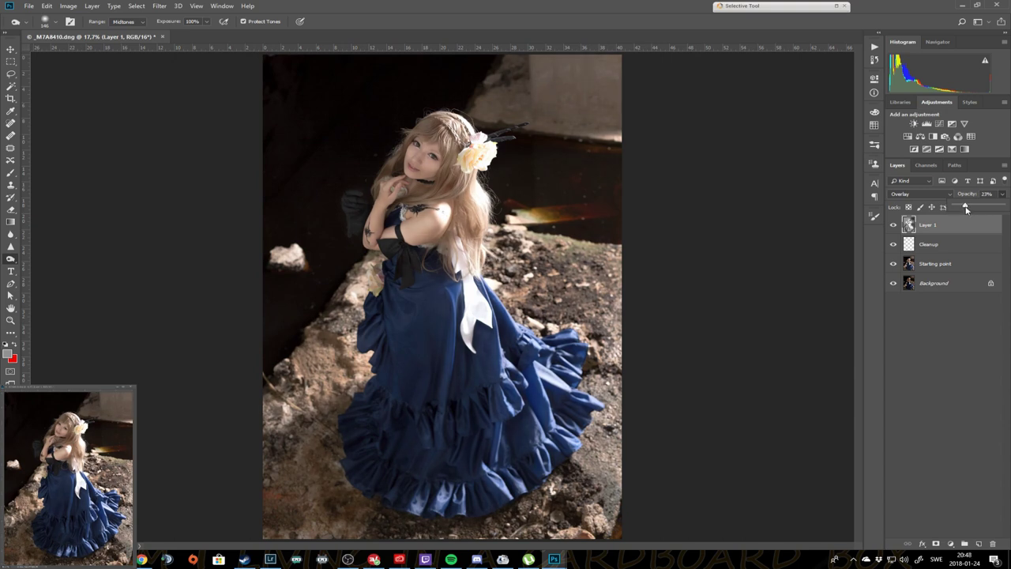
click(893, 225)
click(894, 225)
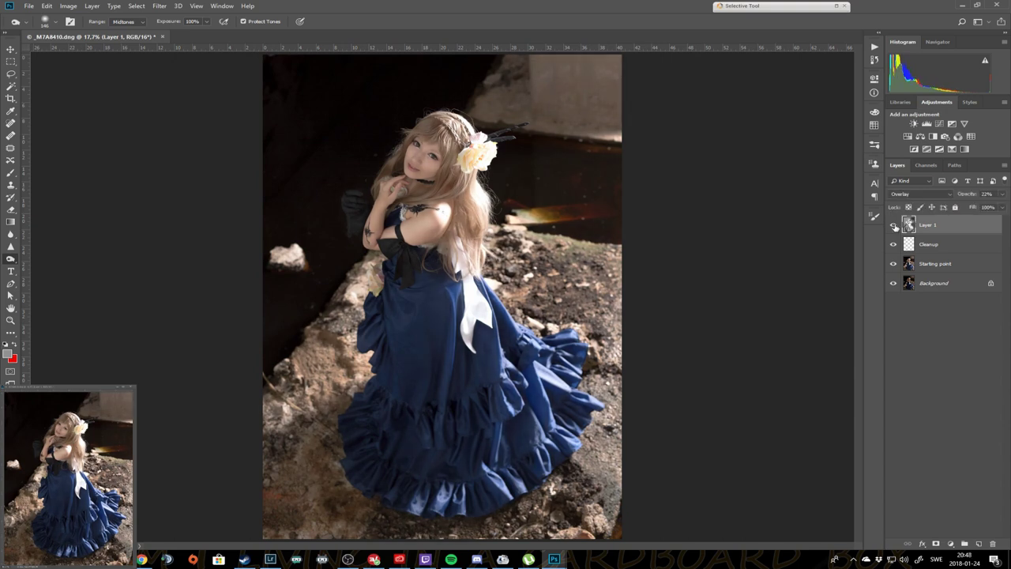
click(978, 546)
click(956, 241)
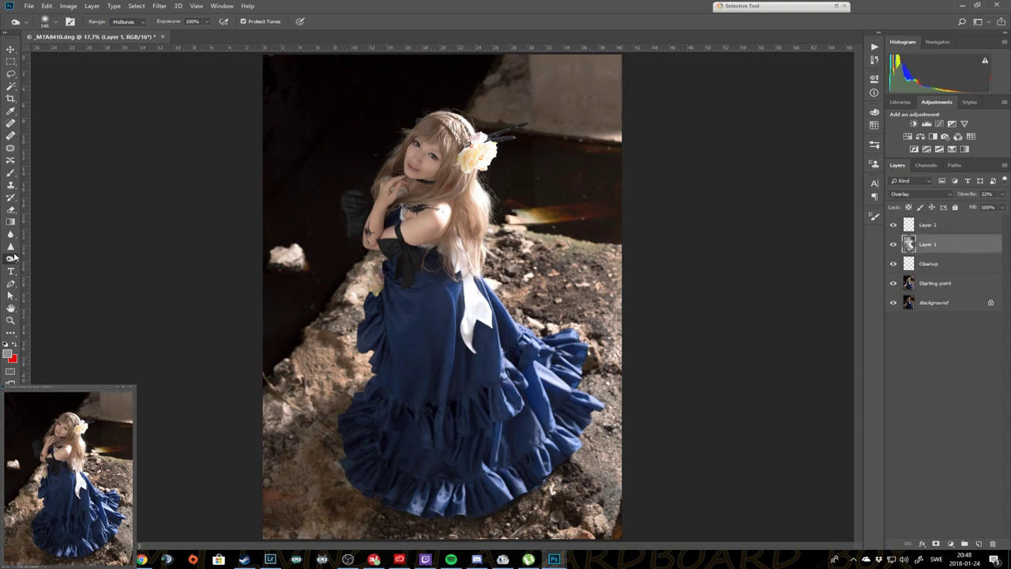
Step: Set the Brush to 20% opacity, settle Layer 1 at 35% opacity, and select Layer 2
key(b)
right_click(645, 215)
key(2)
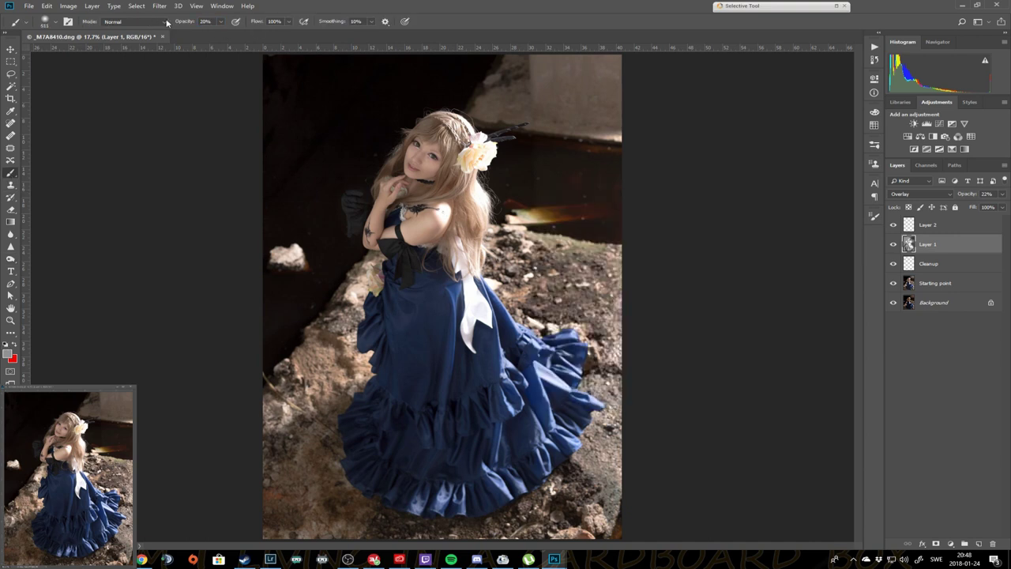
click(1000, 207)
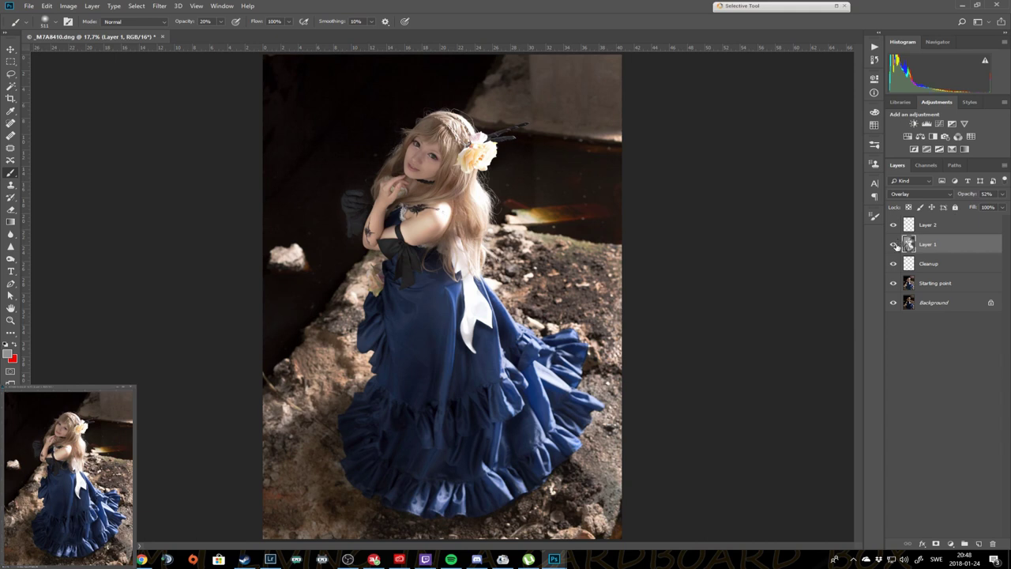
drag(1002, 194, 958, 215)
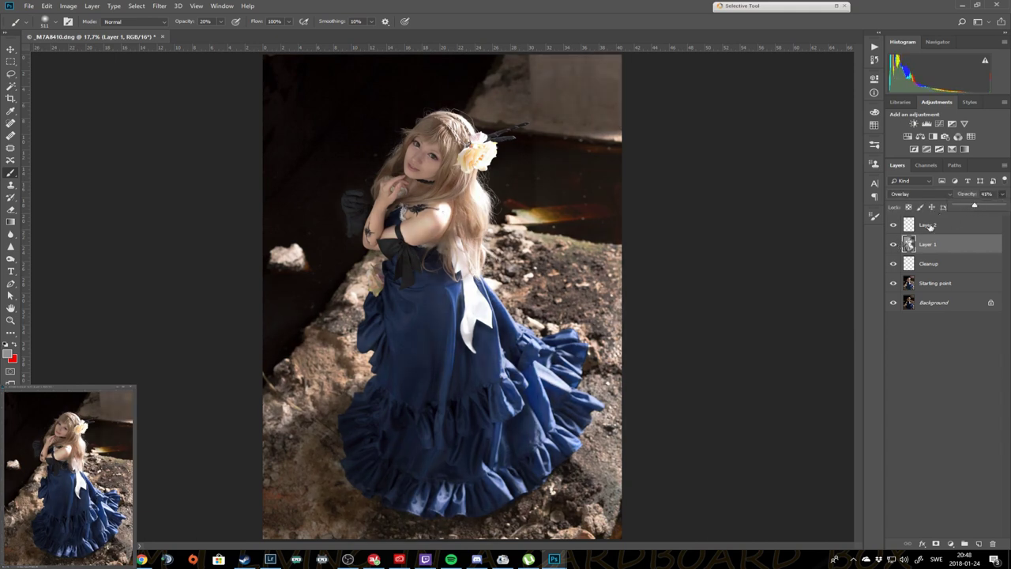
click(929, 227)
Step: Choose a smoke brush at 100% opacity and stamp smoke over the lower dress and upper-right edge
right_click(551, 190)
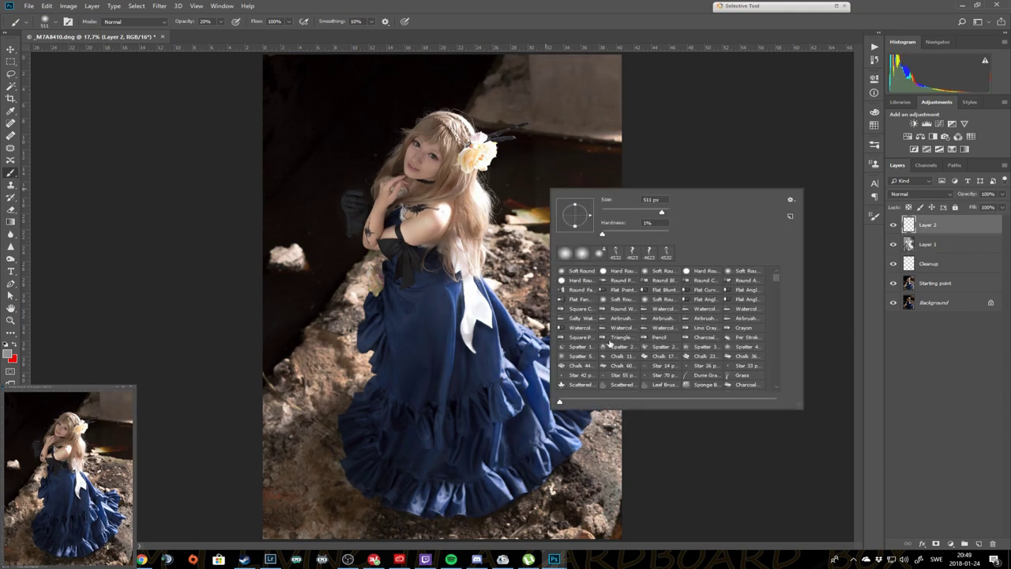
drag(777, 276, 779, 384)
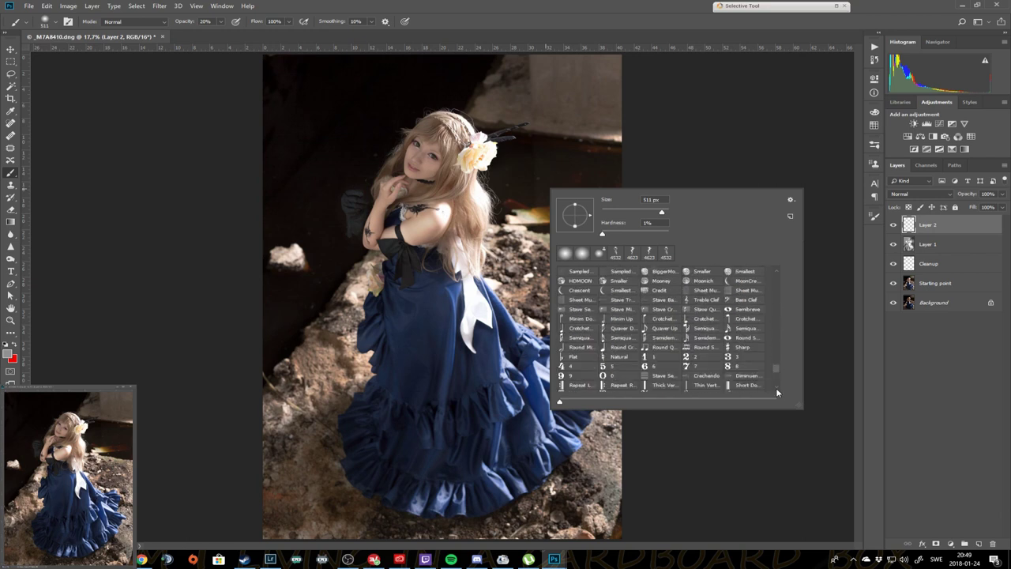
double_click(583, 289)
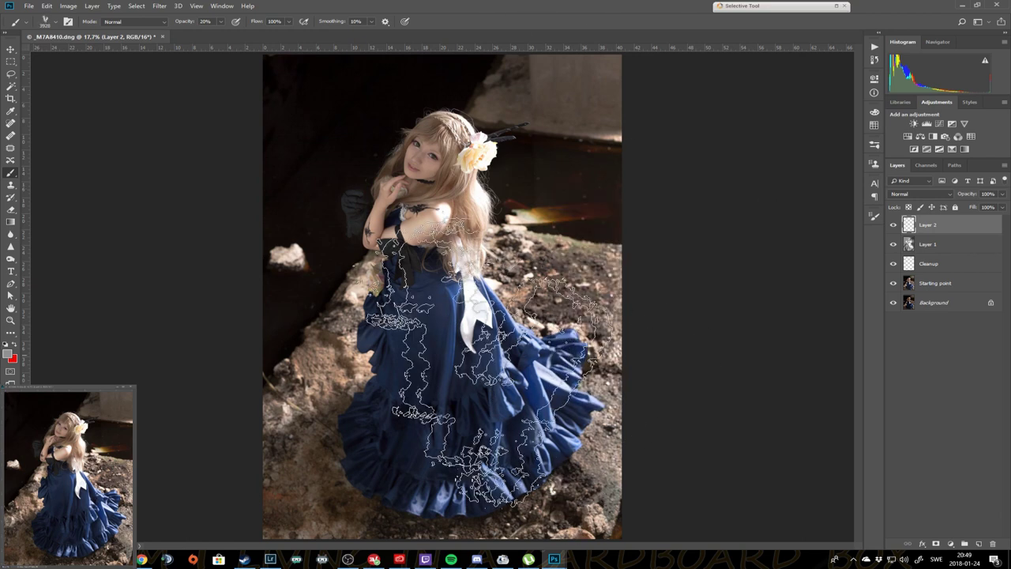
right_click(469, 327)
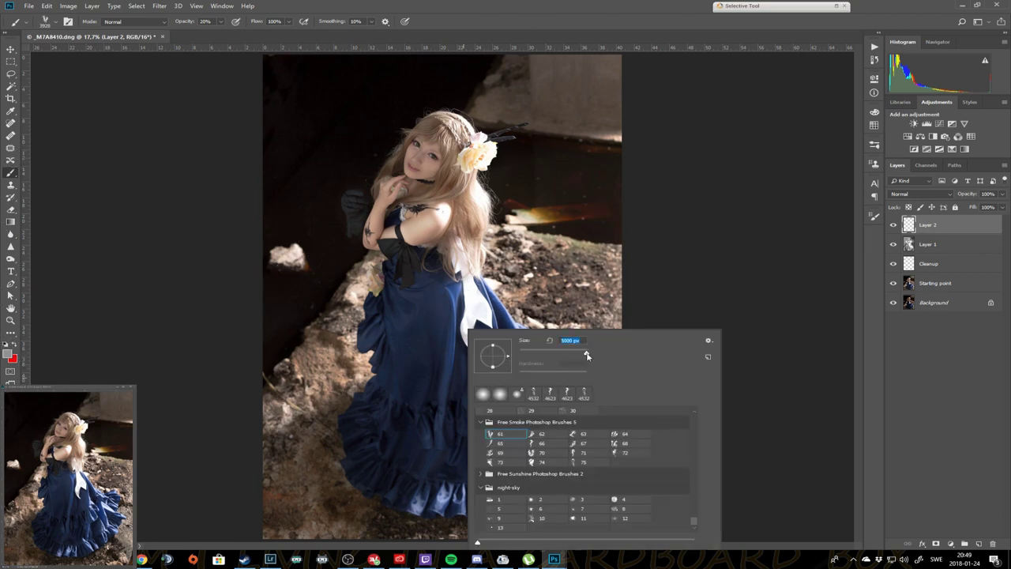
key(Escape)
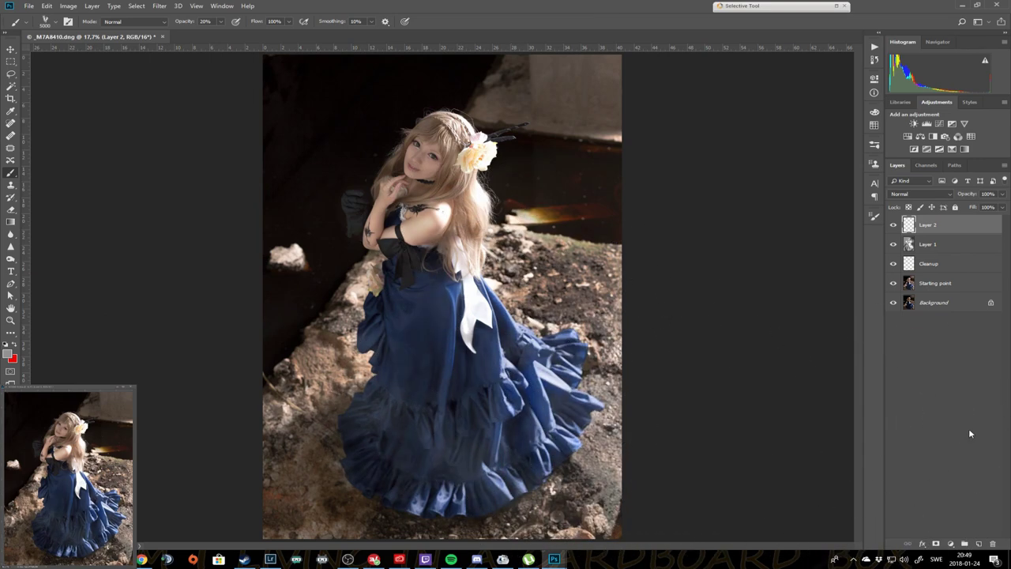
key(0)
click(470, 438)
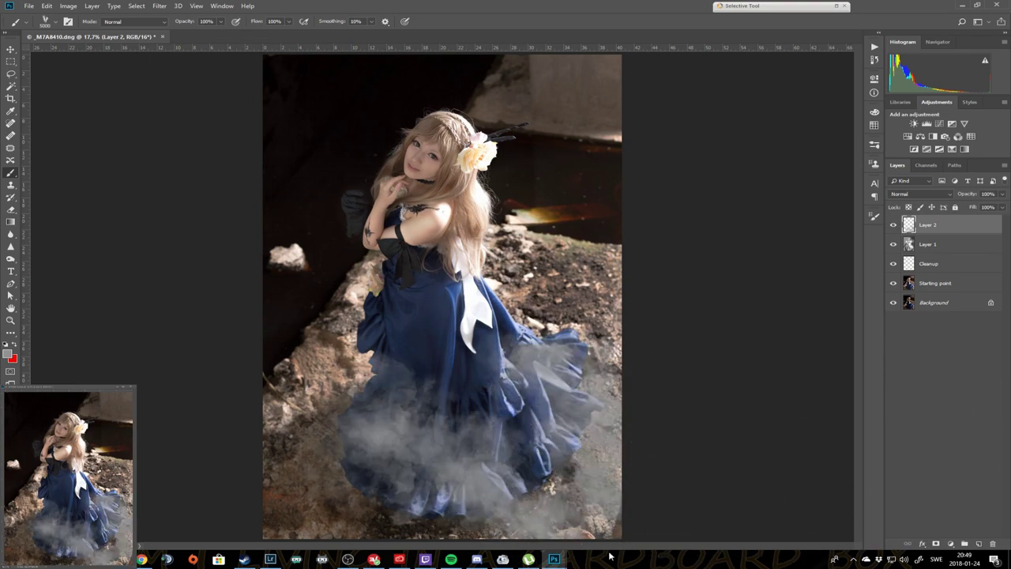
click(727, 213)
Step: Stamp smoke over the lower-left rocks and set Layer 2 to Lighten blending
right_click(135, 372)
right_click(350, 271)
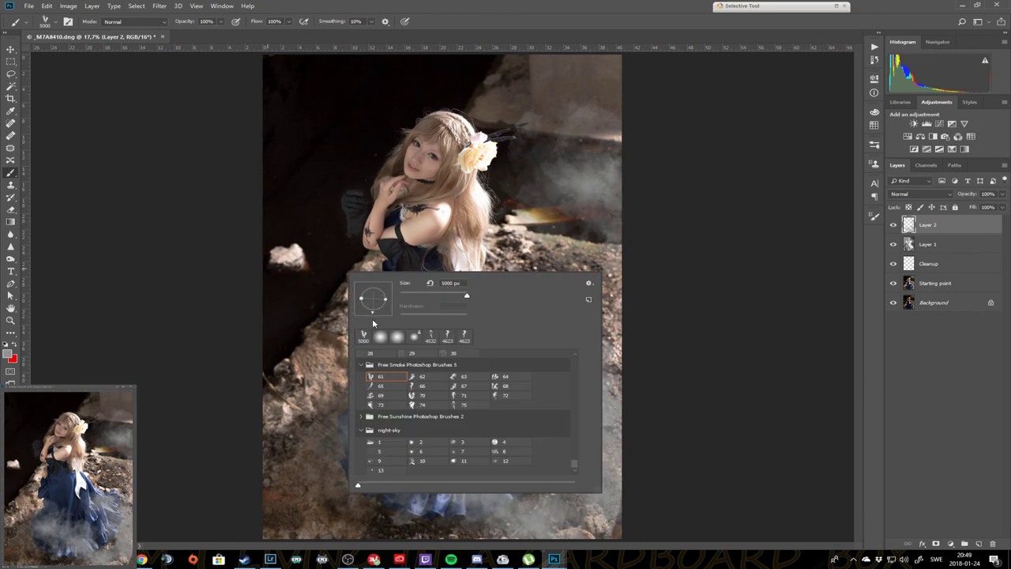
key(Escape)
click(244, 361)
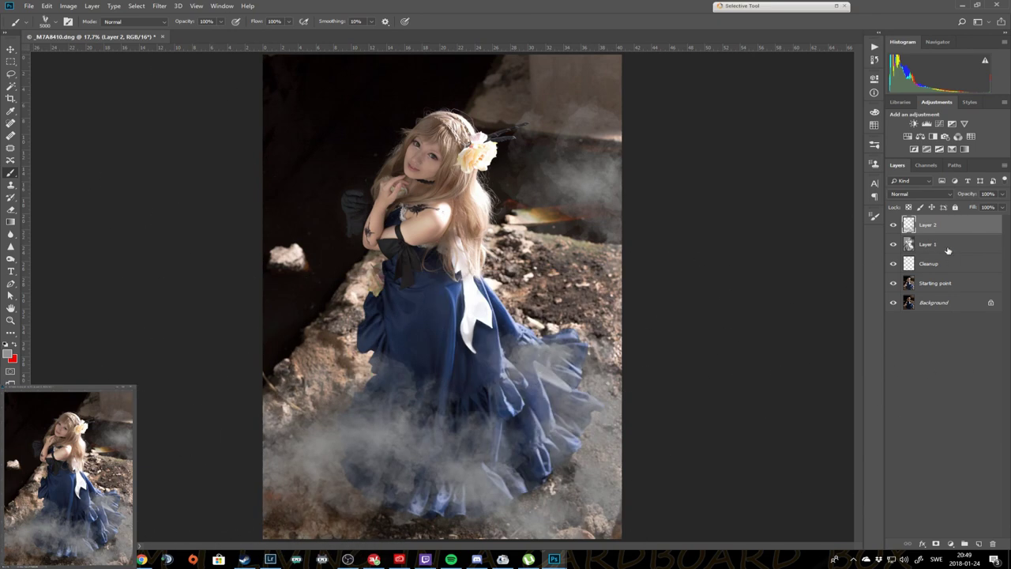
click(921, 194)
click(903, 269)
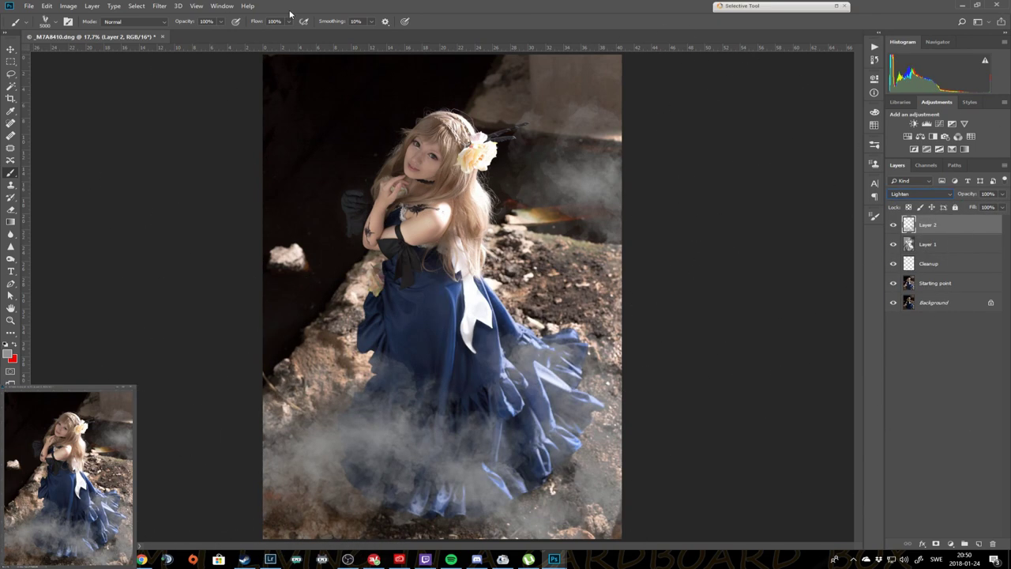
Step: Gaussian-blur the smoke, drop Layer 2 to 78% opacity, and add a new Layer 3
click(159, 6)
click(119, 148)
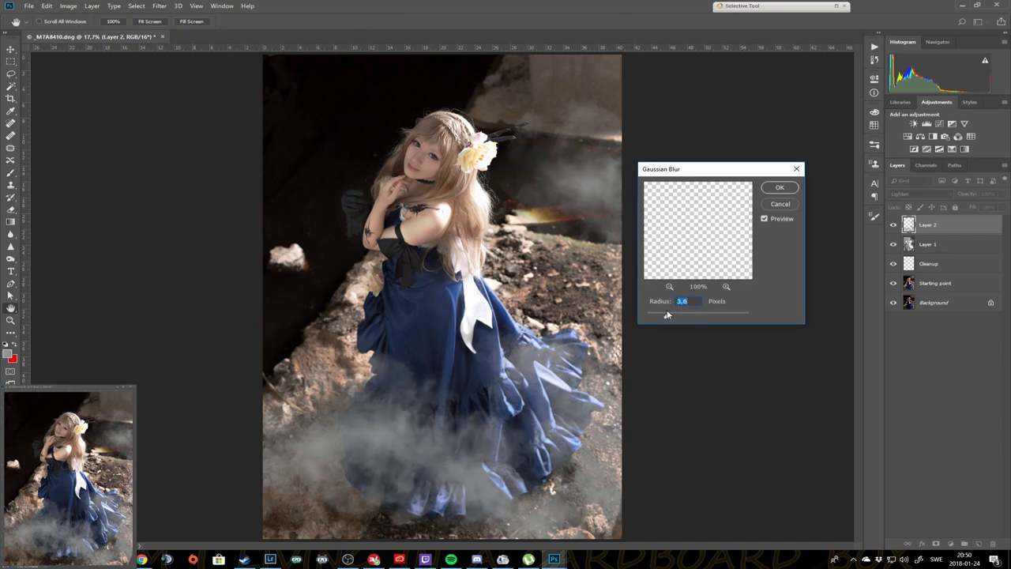
key(Return)
key(ctrl+shift+alt+n)
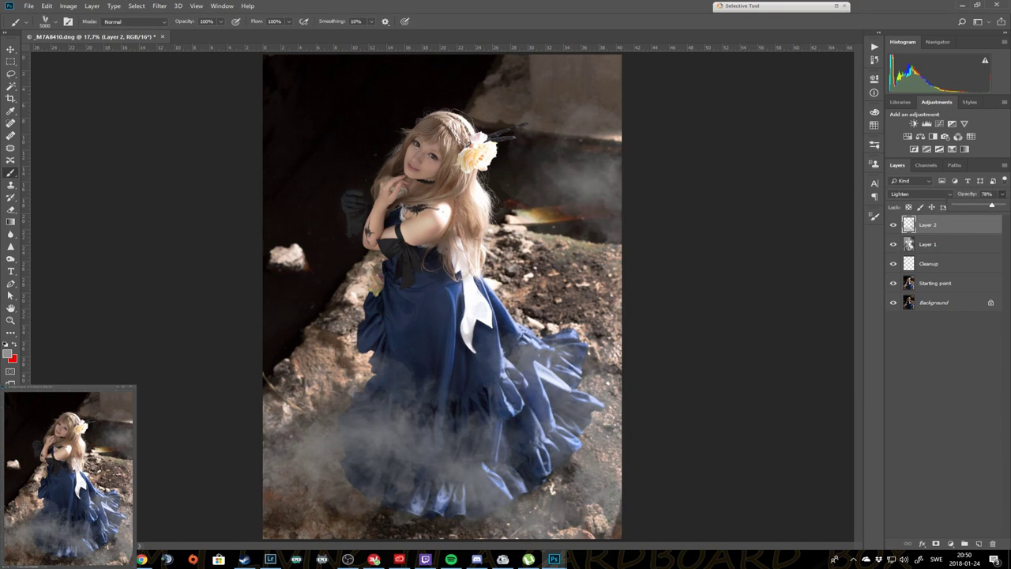
key(b)
right_click(372, 218)
Step: Paint a soft white glow at the upper right on Layer 3 at 51% opacity
click(419, 273)
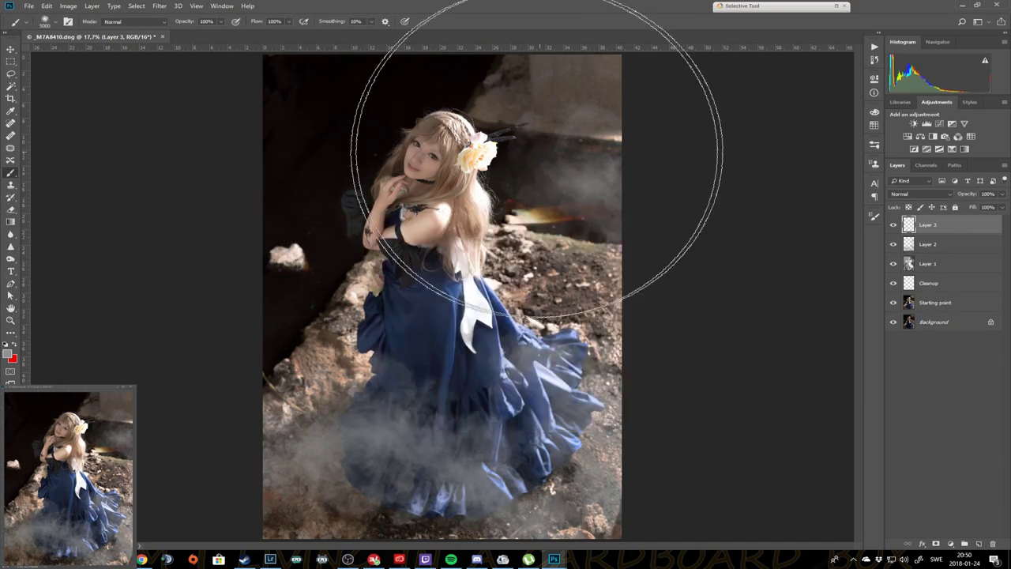
click(10, 353)
click(580, 145)
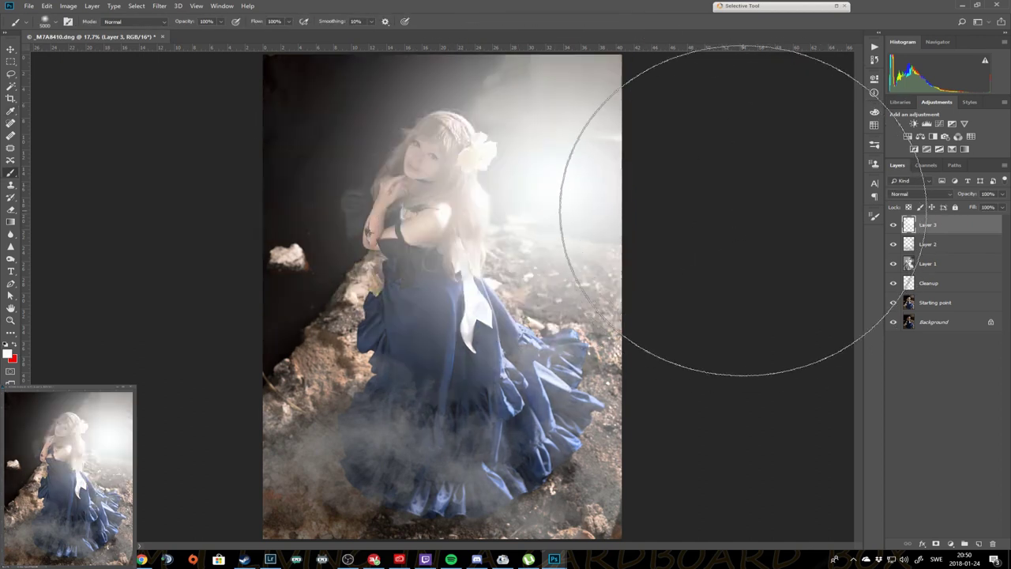
click(616, 167)
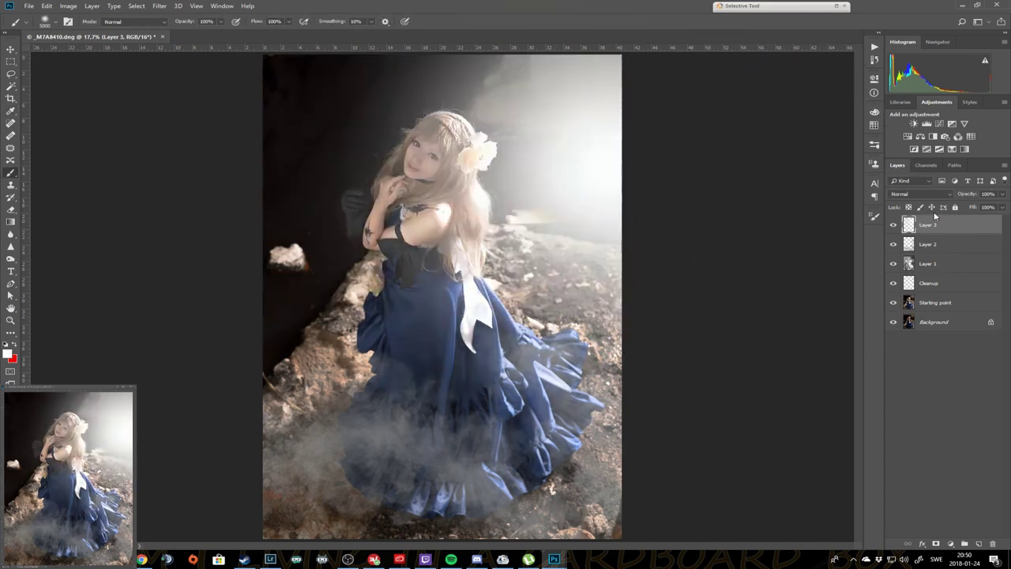
drag(998, 207, 979, 207)
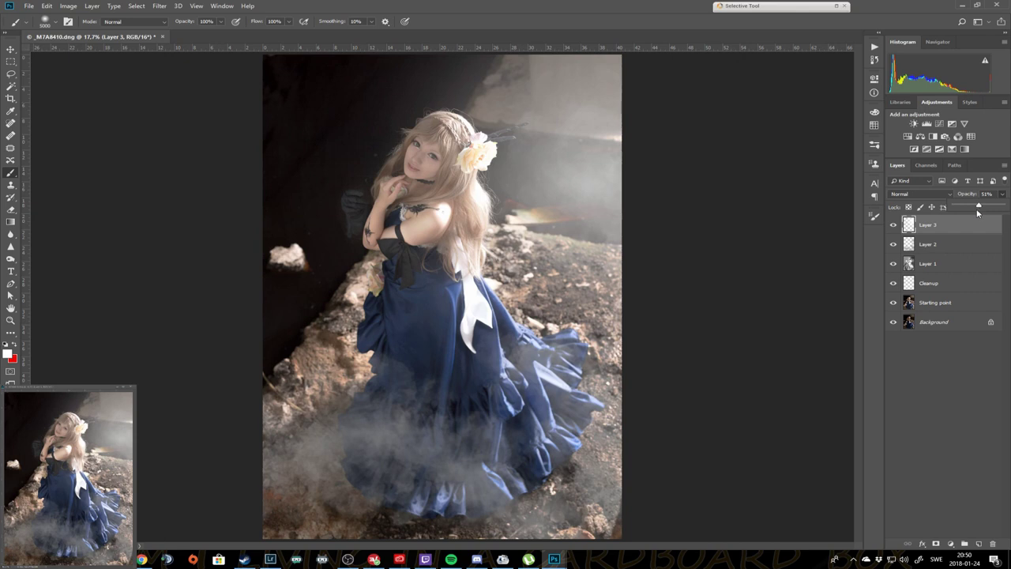
Step: Paint a second large white glow on new Layer 4, shifted toward the upper right, in Normal mode
click(979, 544)
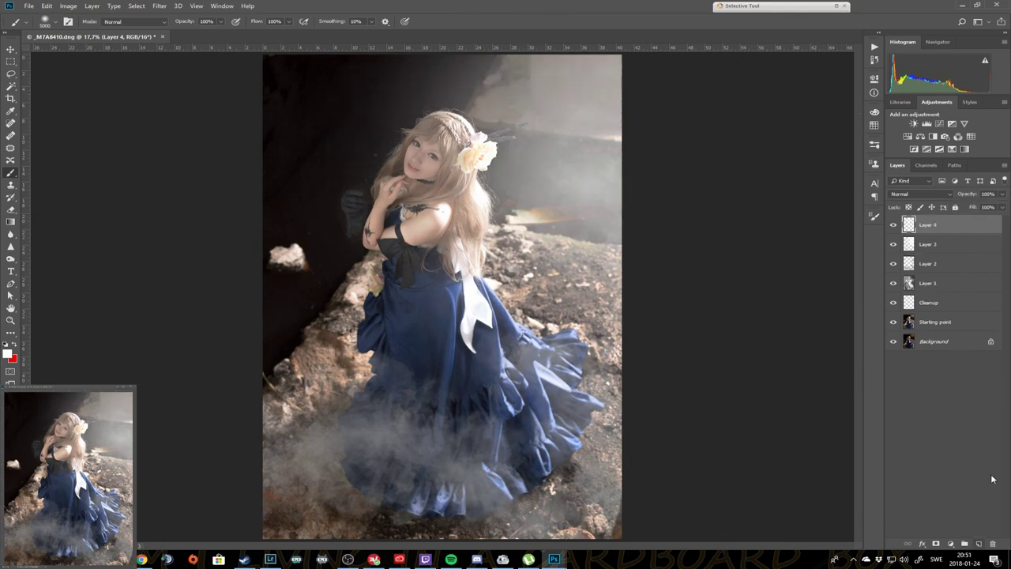
click(482, 198)
key(v)
mouse_move(595, 174)
mouse_down()
mouse_move(672, 154)
mouse_move(757, 229)
mouse_up()
key(b)
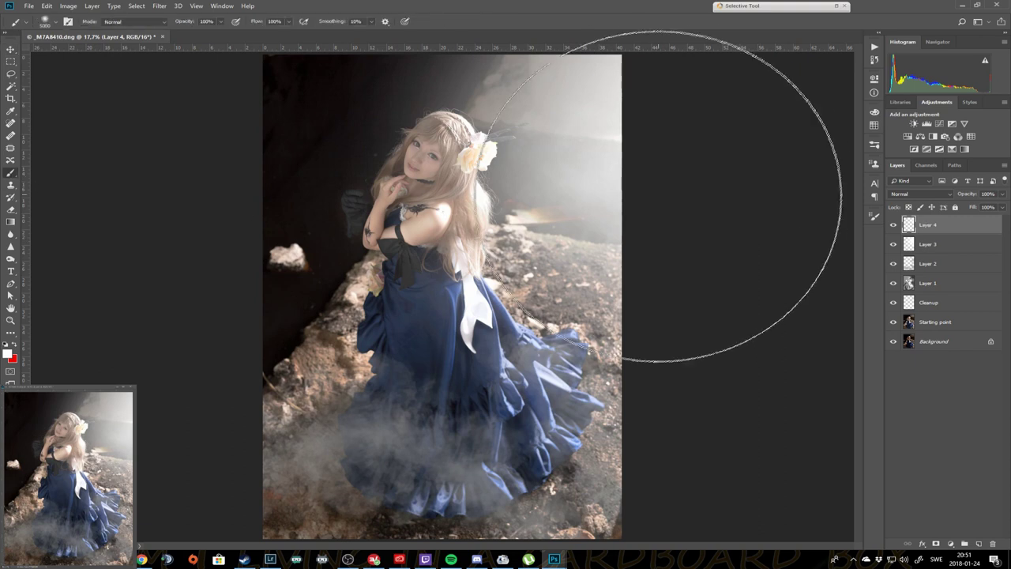
right_click(539, 209)
key(Return)
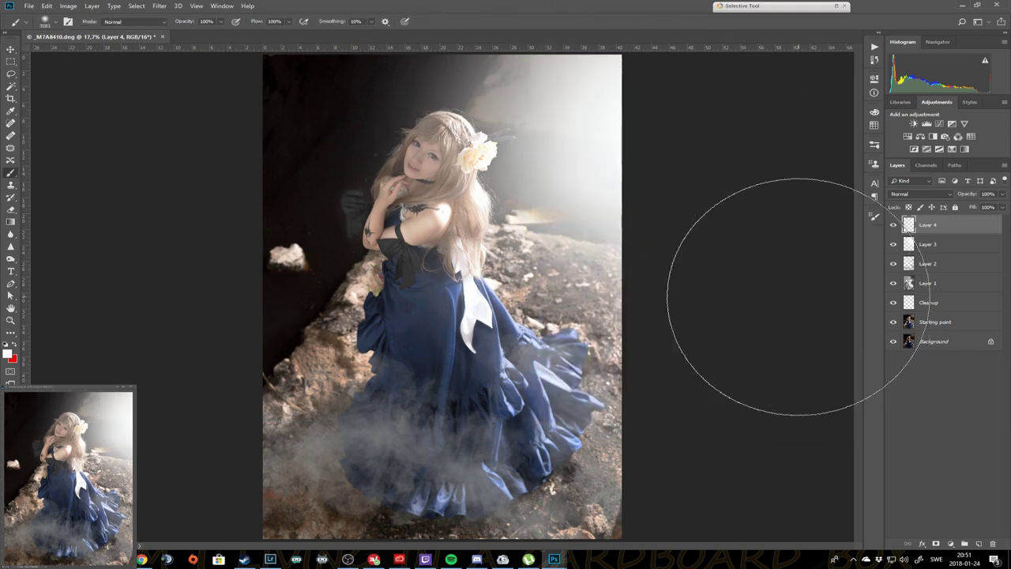
click(921, 193)
key(Escape)
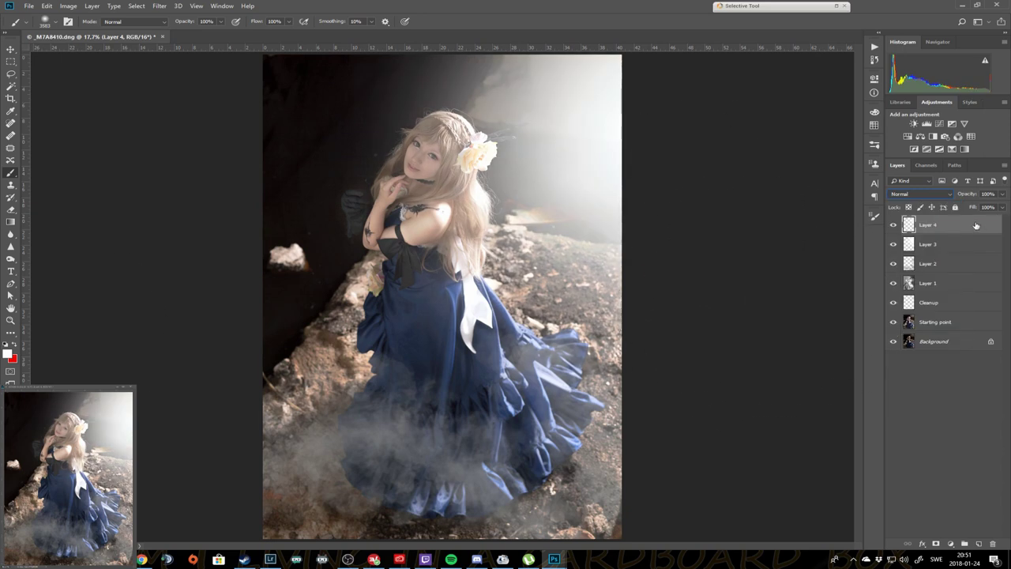
Step: Add masks to Layers 4 and 3 and hide the glow over the dark left side
click(936, 544)
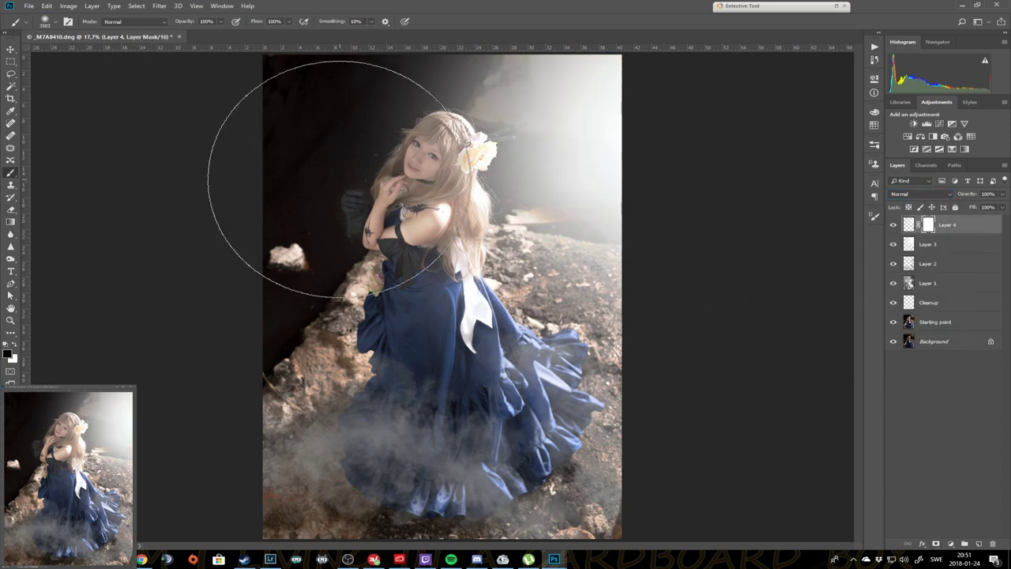
click(916, 244)
click(937, 544)
drag(396, 170, 284, 181)
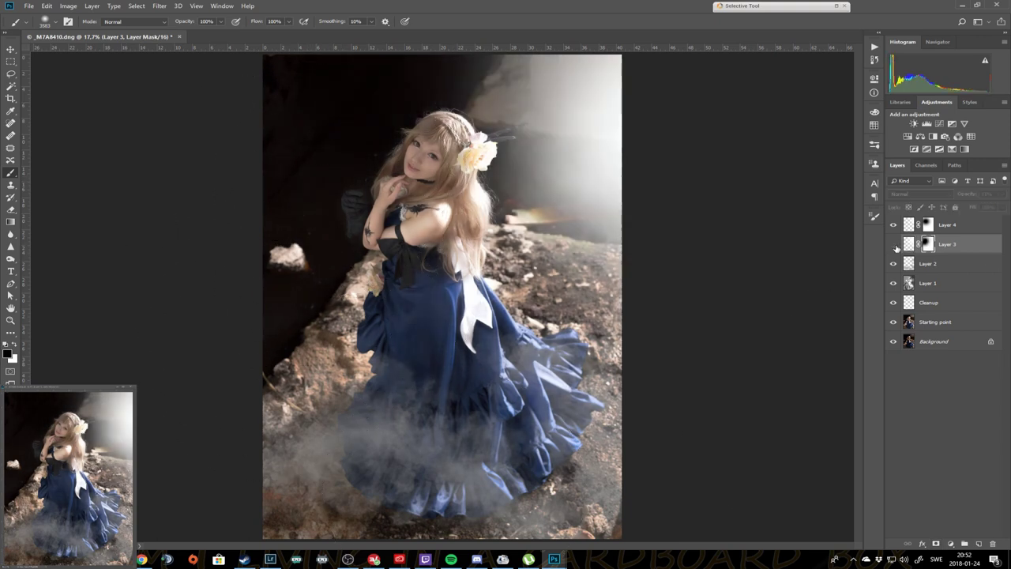
Step: Fill a new layer with #808080 grey and set it to Overlay blending
click(979, 543)
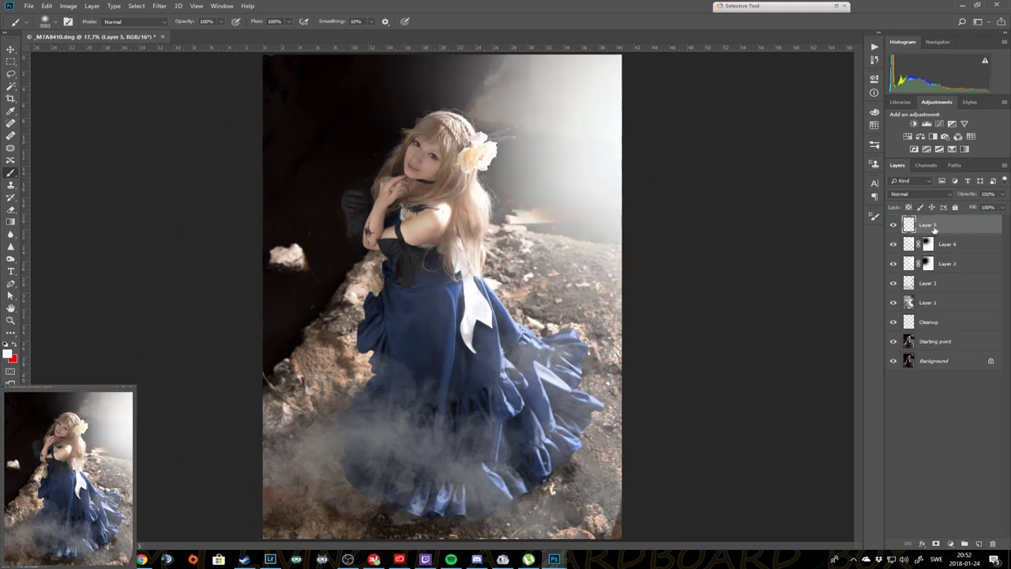
key(x)
click(10, 353)
text(808080)
key(Return)
key(g)
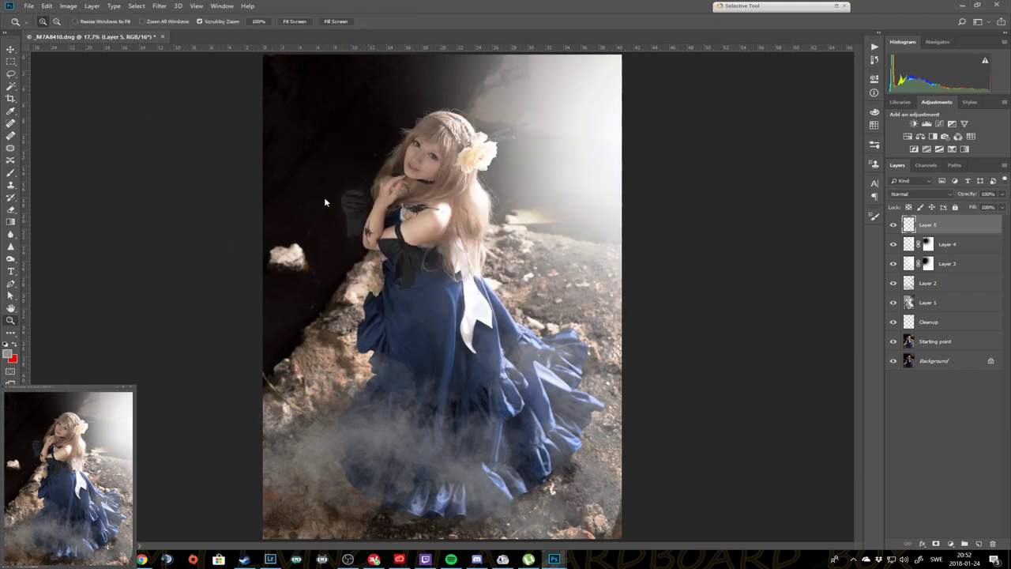
key(shift+g)
click(327, 203)
click(921, 194)
click(898, 309)
Step: Burn the right eye's upper lash line with a small brush on the grey layer
key(z)
drag(474, 154, 437, 316)
click(10, 245)
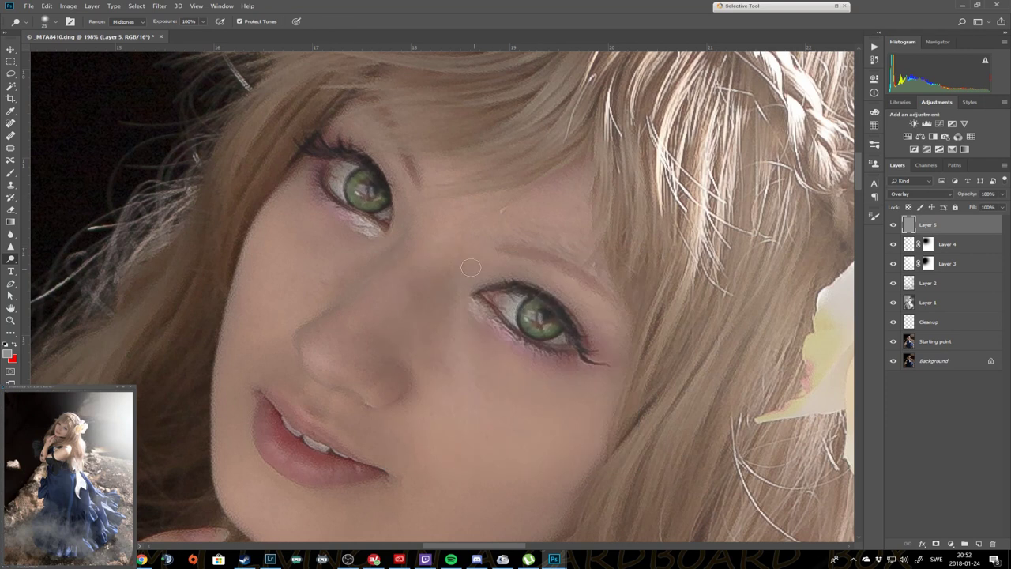
right_click(471, 268)
key(Return)
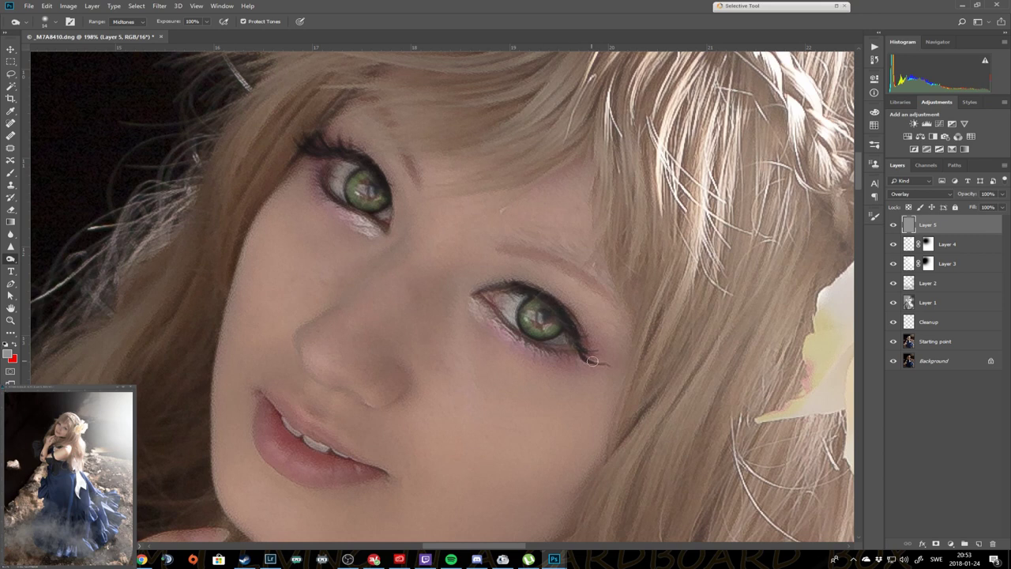
drag(592, 361, 483, 299)
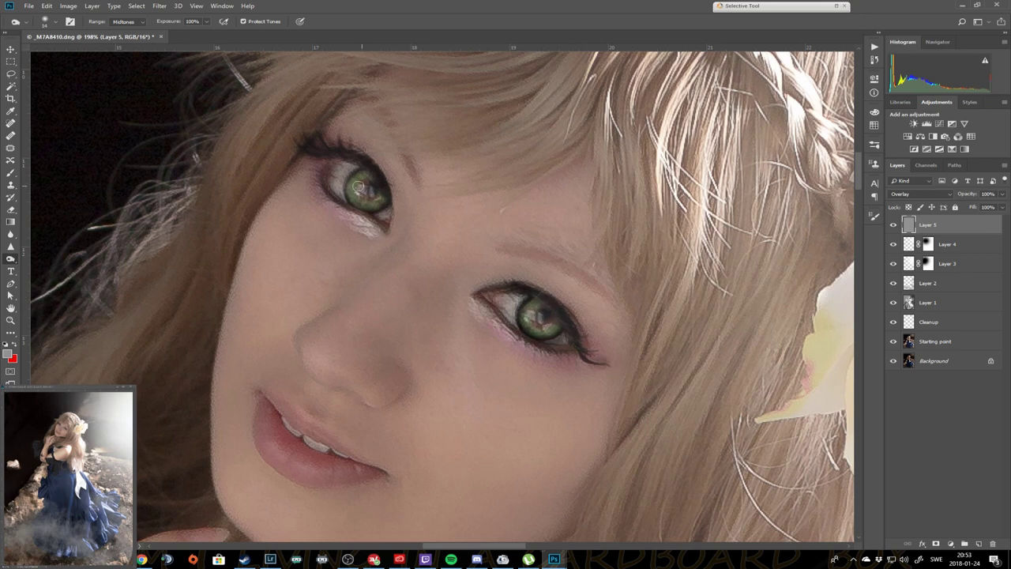
Step: Lower the grey Overlay layer's opacity to 54%
key(z)
key(ctrl+1)
drag(1002, 194, 982, 209)
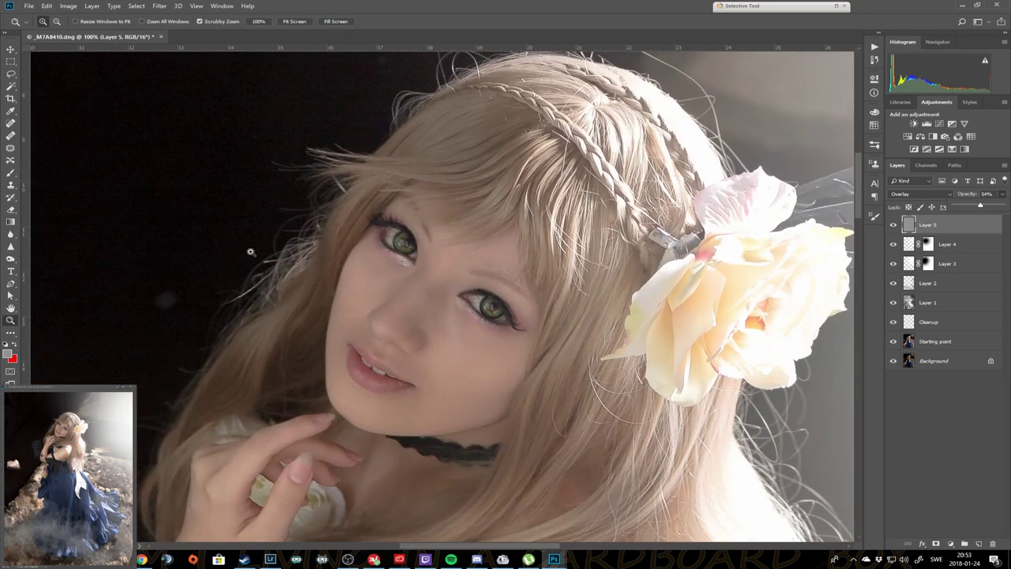
key(ctrl+0)
drag(442, 182, 553, 182)
Step: Create Layer 6 filled with neutral grey and blended as Overlay
key(ctrl+shift+alt+n)
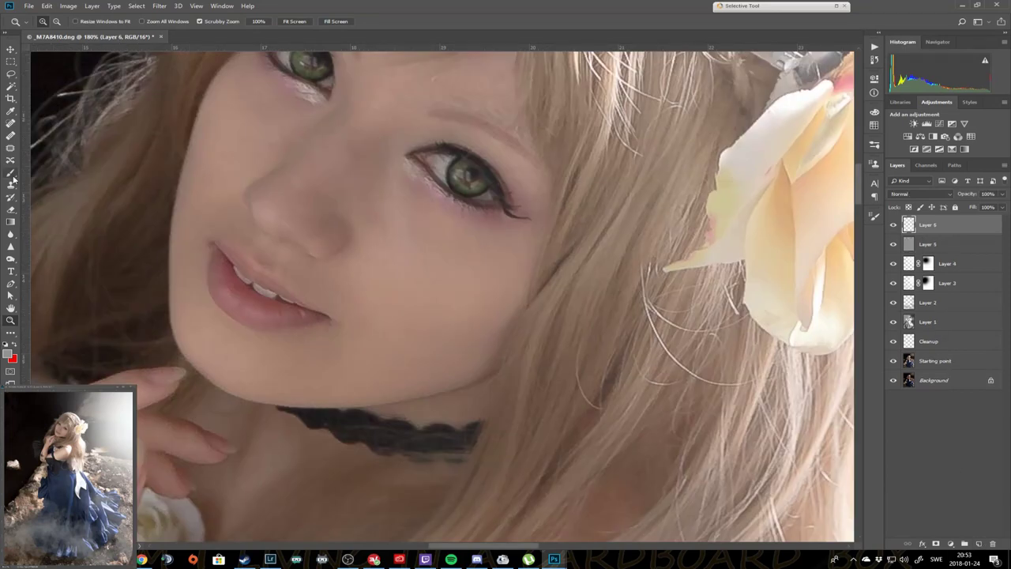
key(i)
click(7, 353)
click(577, 167)
click(345, 226)
key(shift+alt+o)
Step: Brighten the lips with dodge strokes, adjusting brush settings and trying the sponge
click(11, 260)
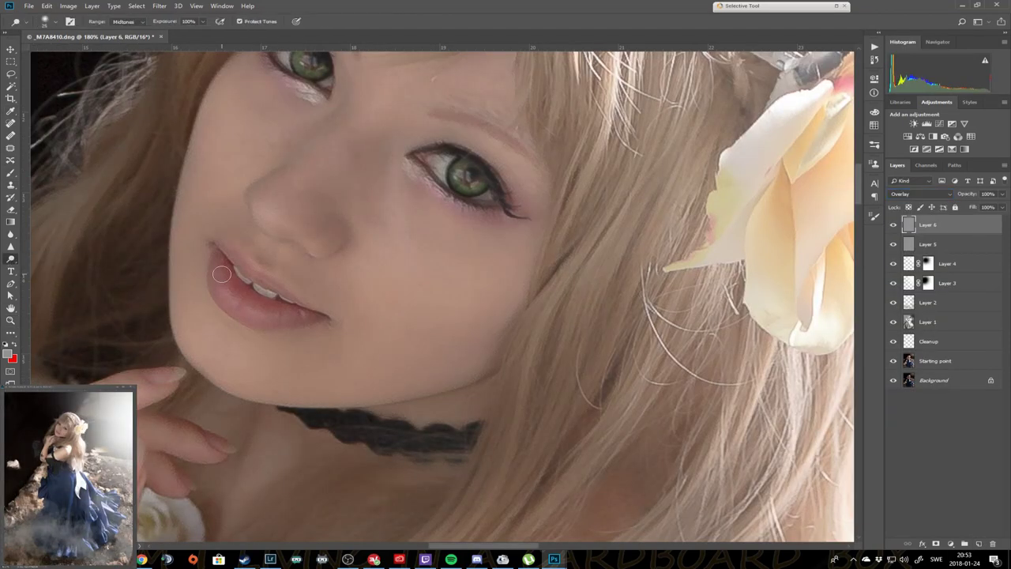
mouse_move(225, 272)
mouse_down()
mouse_move(292, 316)
mouse_move(280, 320)
mouse_up()
right_click(251, 269)
key(Escape)
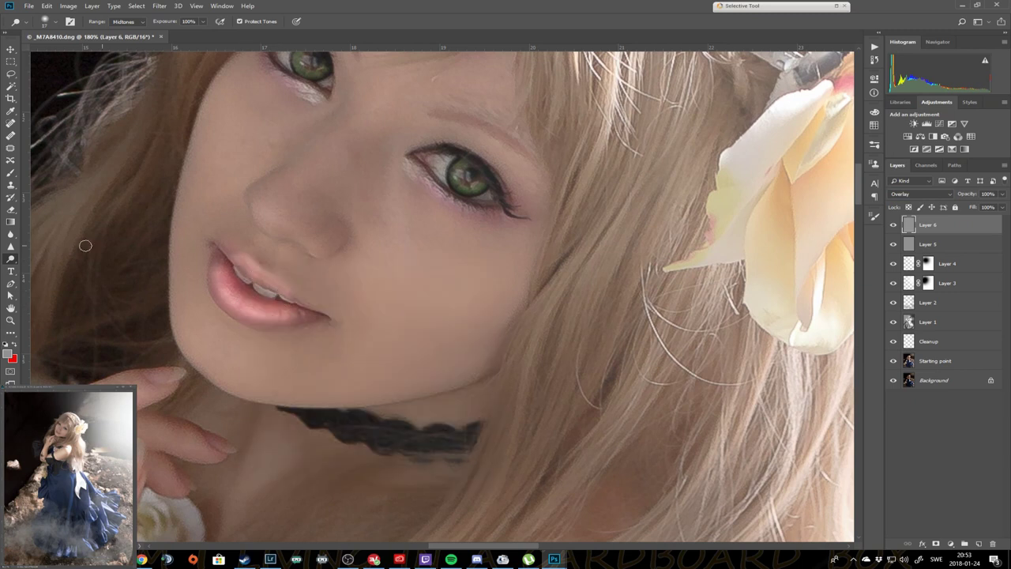
right_click(11, 260)
click(48, 274)
right_click(251, 298)
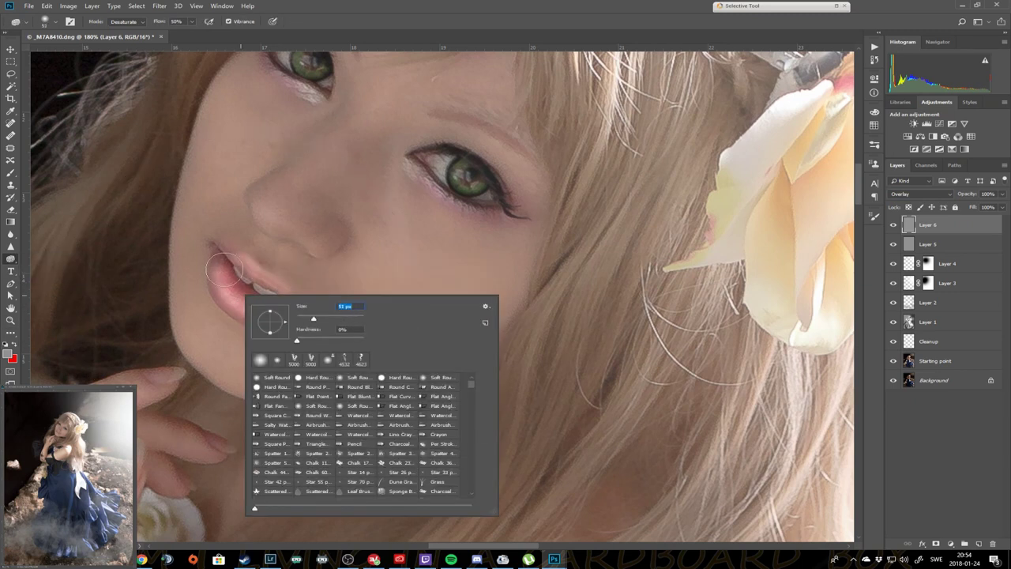
key(Escape)
Step: Lower the lips dodge layer to 41% opacity and add an empty Layer 7
right_click(10, 261)
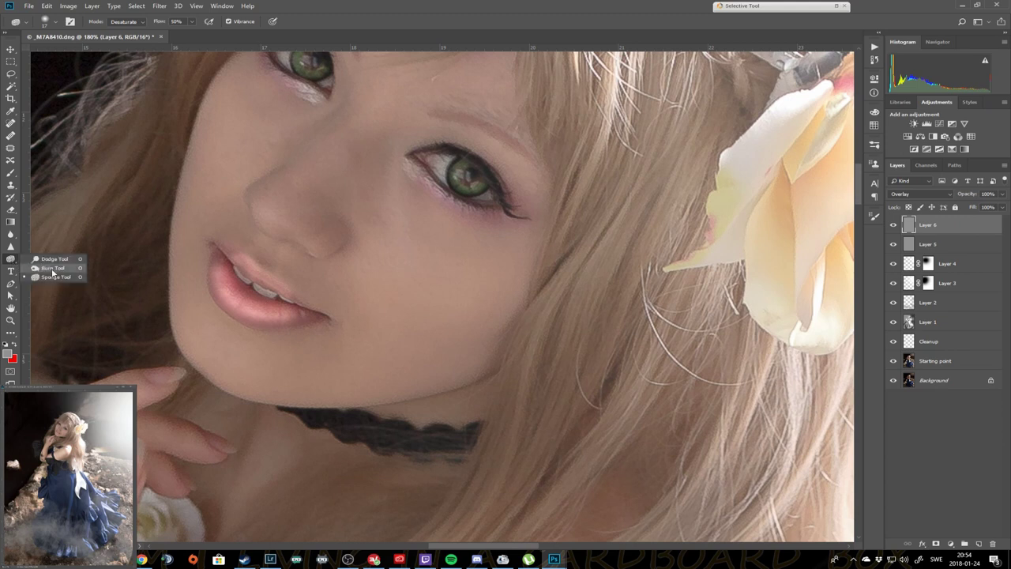
click(47, 259)
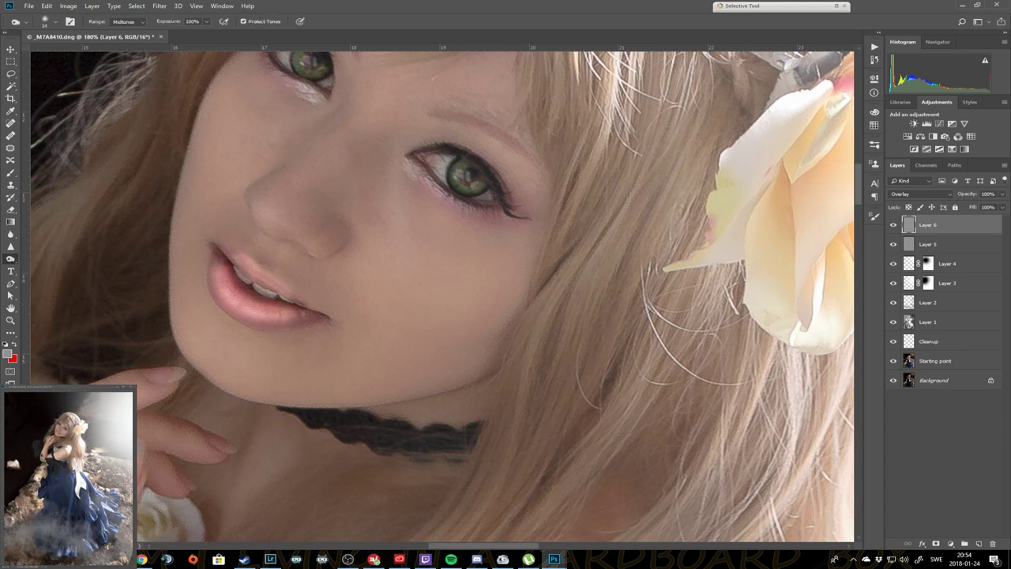
drag(1002, 193, 969, 207)
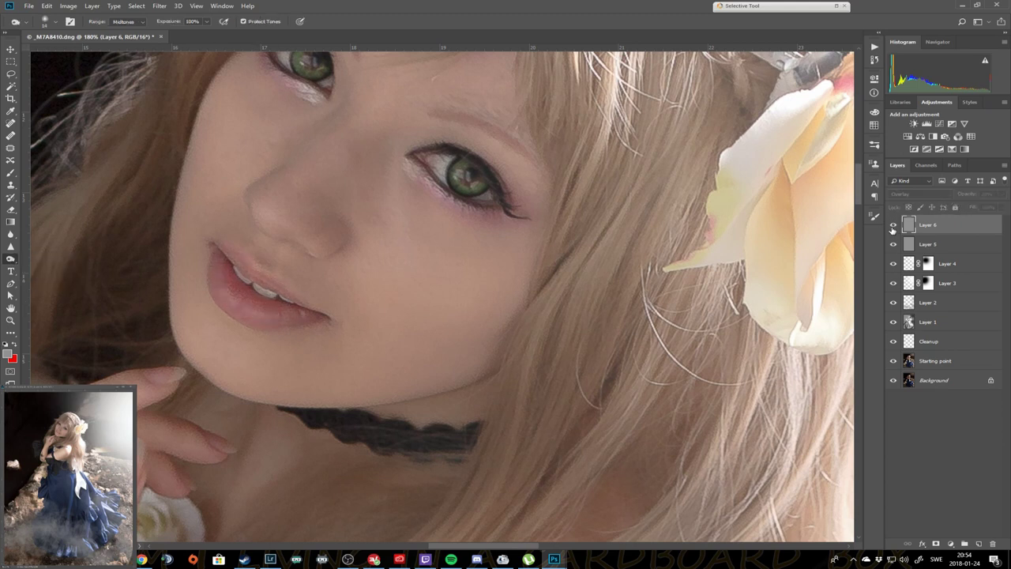
click(980, 544)
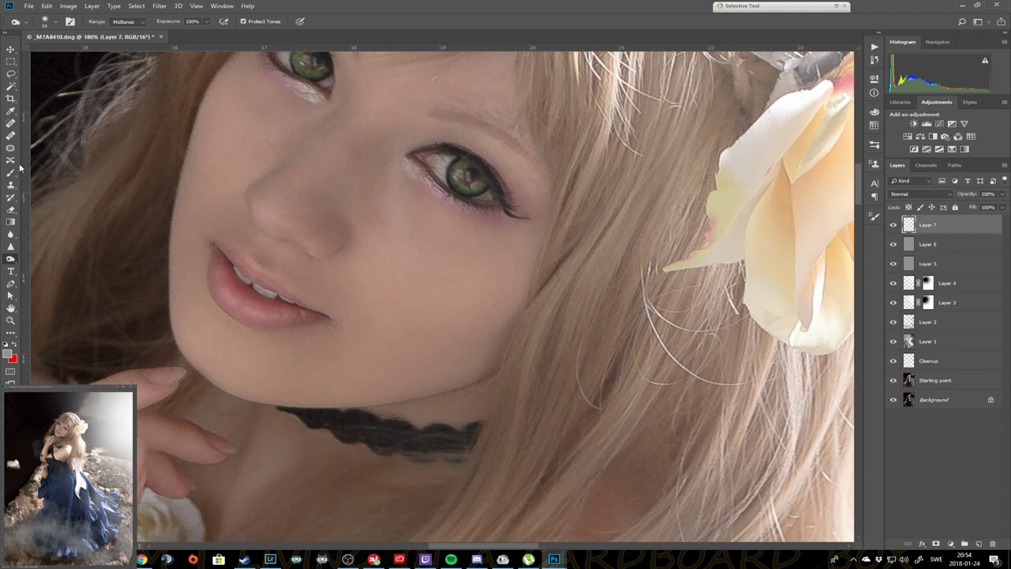
Step: Paint green over both irises on Layer 7 with a sized-down brush
click(8, 352)
click(481, 228)
click(445, 244)
click(578, 145)
key(b)
right_click(466, 177)
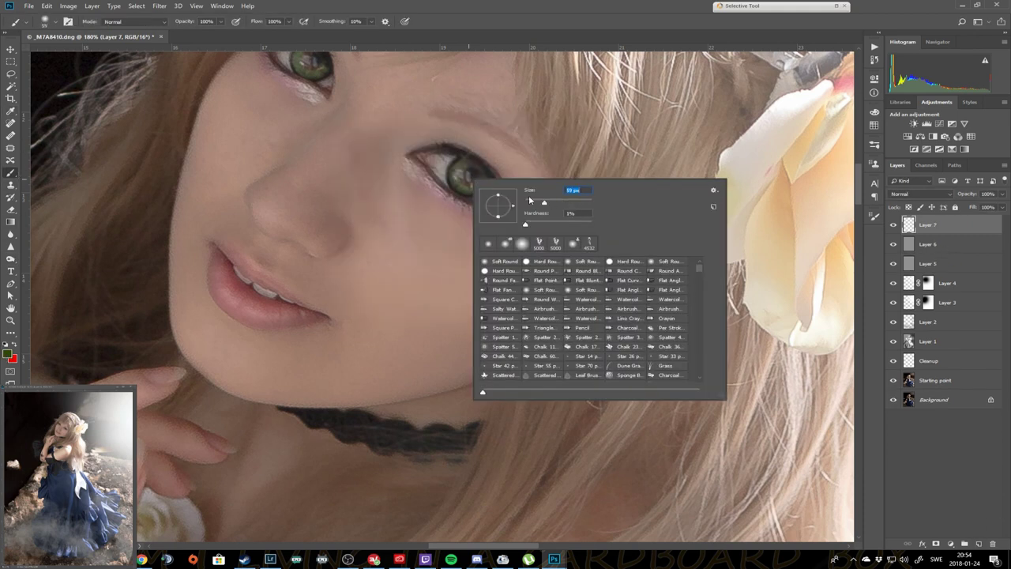
click(457, 173)
drag(457, 174, 479, 185)
mouse_move(305, 52)
mouse_down()
mouse_move(307, 72)
mouse_move(327, 69)
mouse_up()
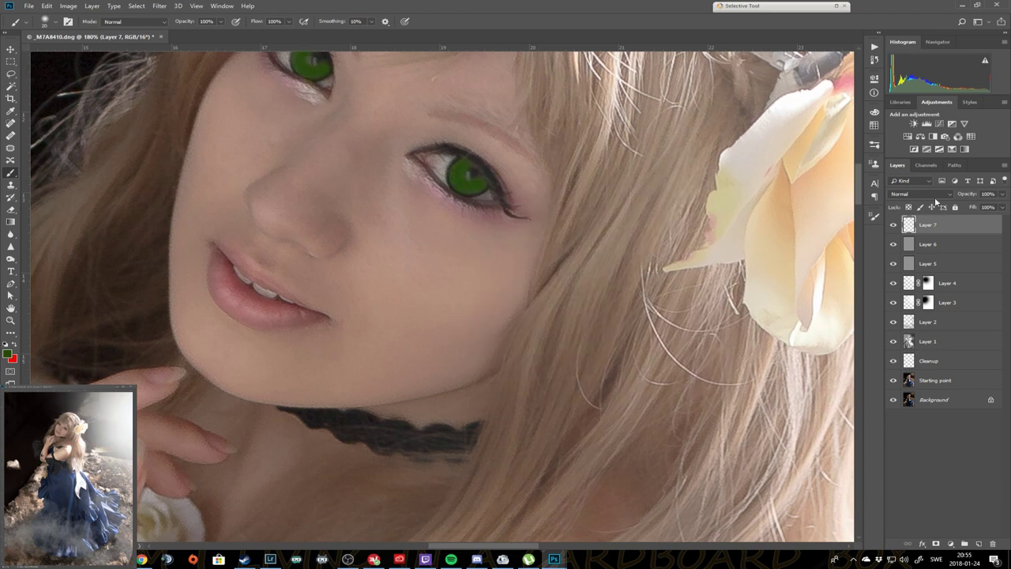
Step: Set the green iris layer to Color blend mode at 27% opacity
click(920, 194)
click(922, 215)
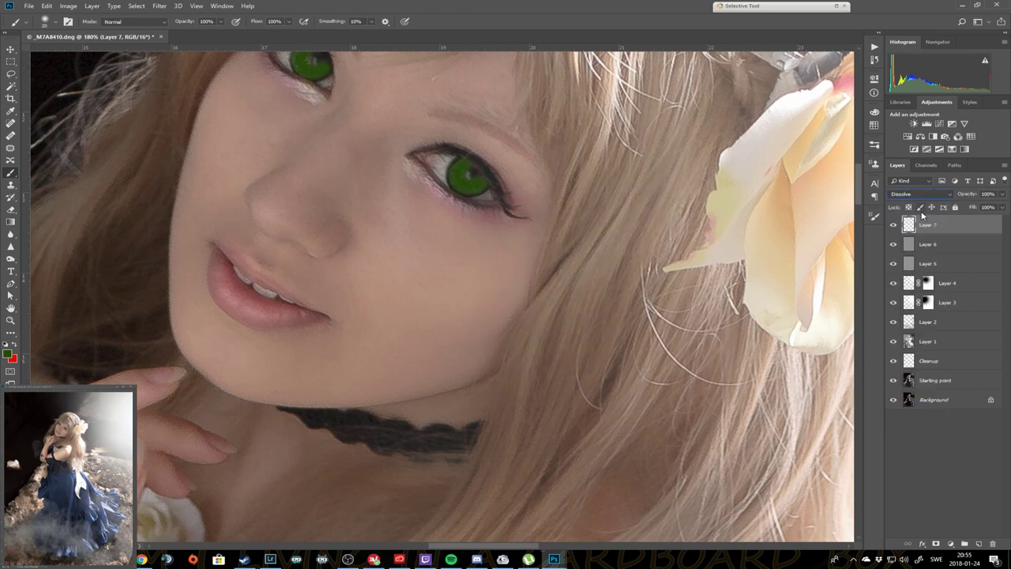
key(Down)
key(Down)
key(Down)
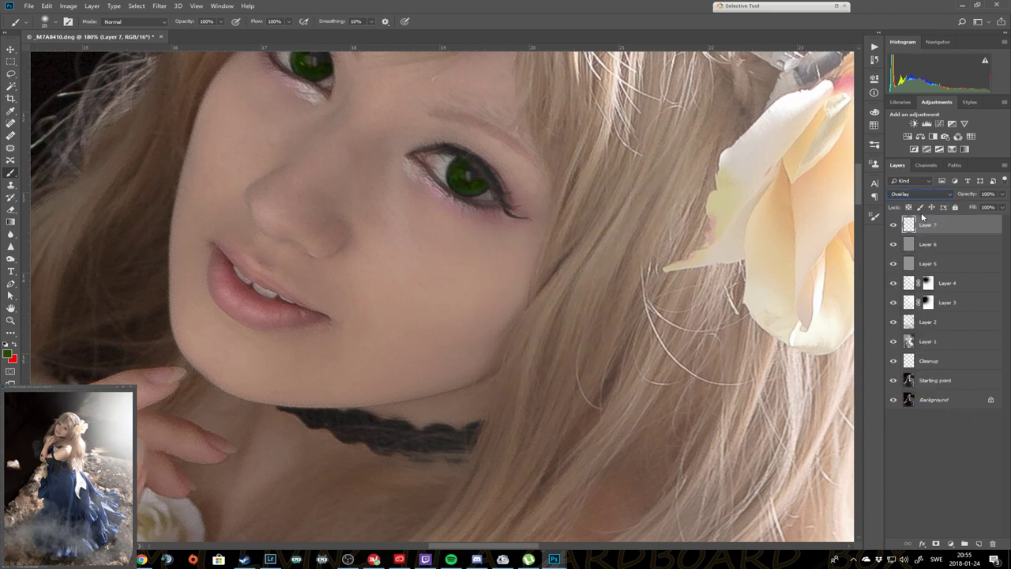
key(Down)
key(Down)
key(Down)
key(Down)
key(Down)
key(Down)
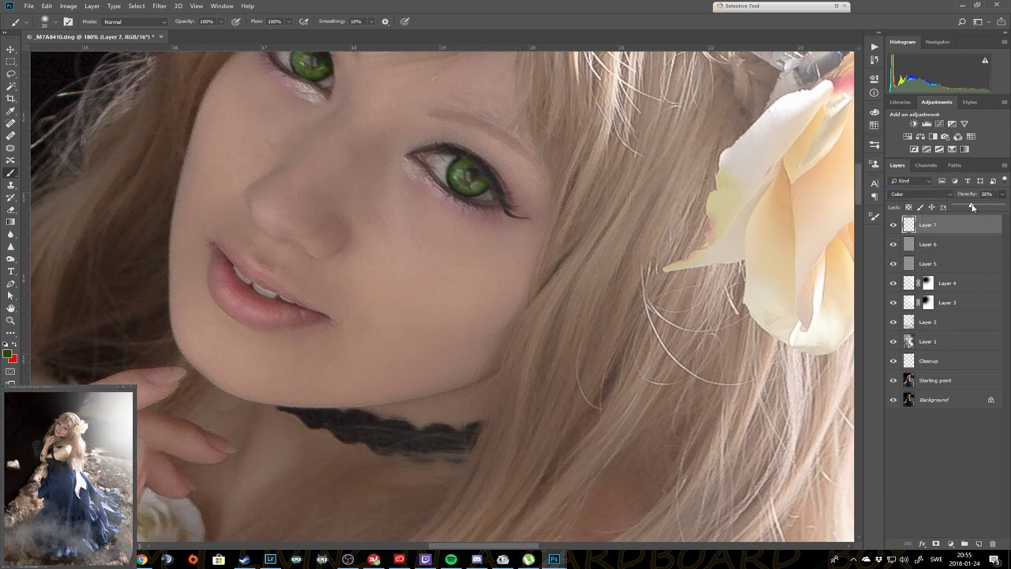
click(898, 224)
Step: Add a layer mask to the green iris layer
key(z)
drag(677, 249, 572, 208)
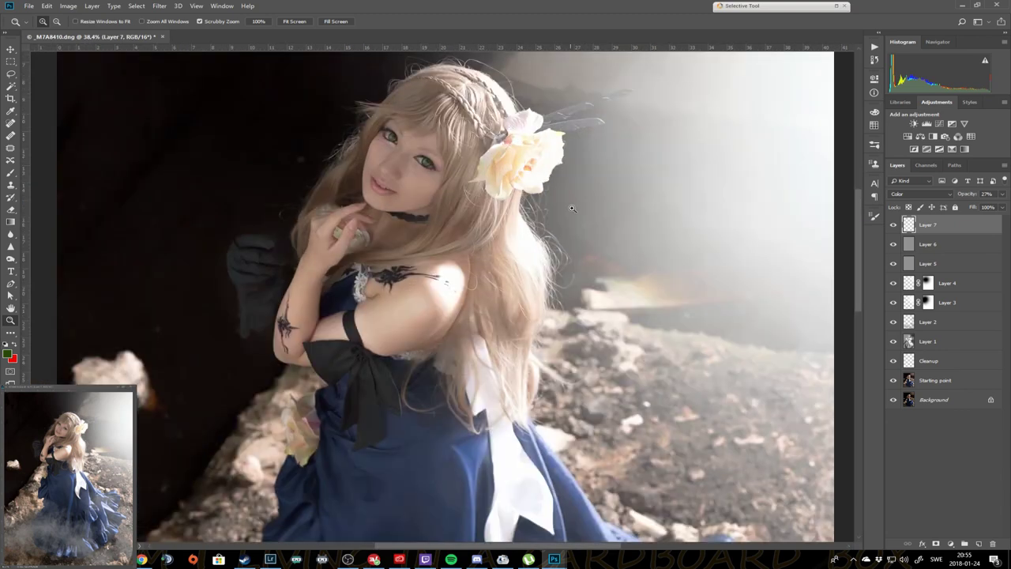
drag(452, 154, 553, 154)
click(936, 544)
key(b)
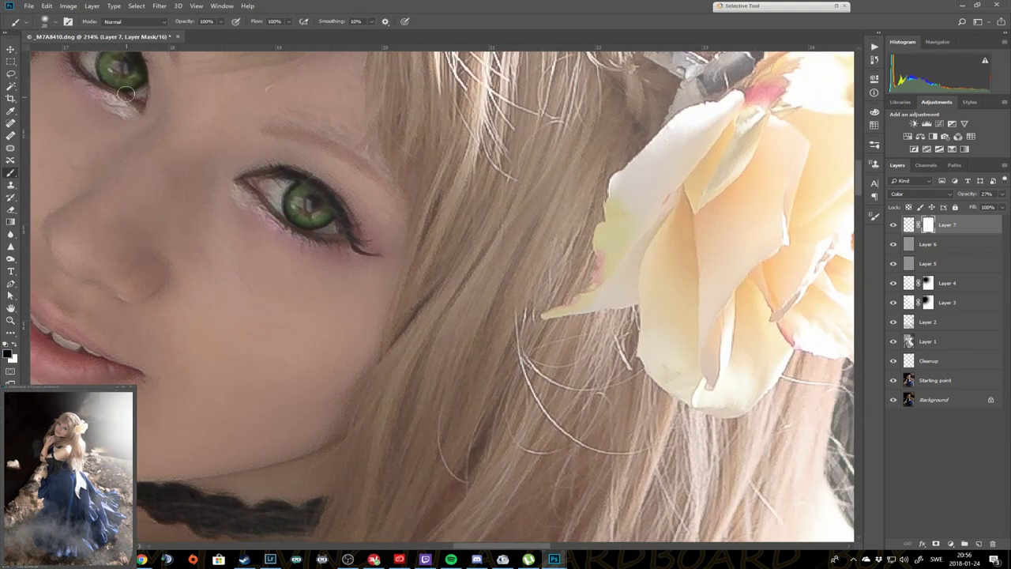
key(z)
key(ctrl+0)
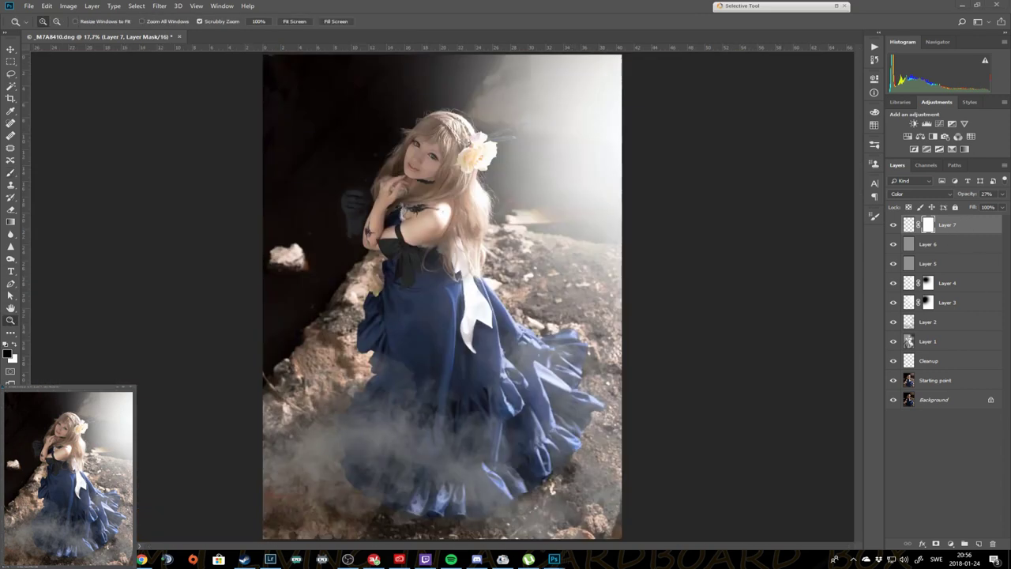
Step: Stretch the Particles 23 image over the photo and set it to Screen at 53%
mouse_move(386, 263)
mouse_down()
mouse_move(707, 38)
mouse_move(673, 32)
mouse_up()
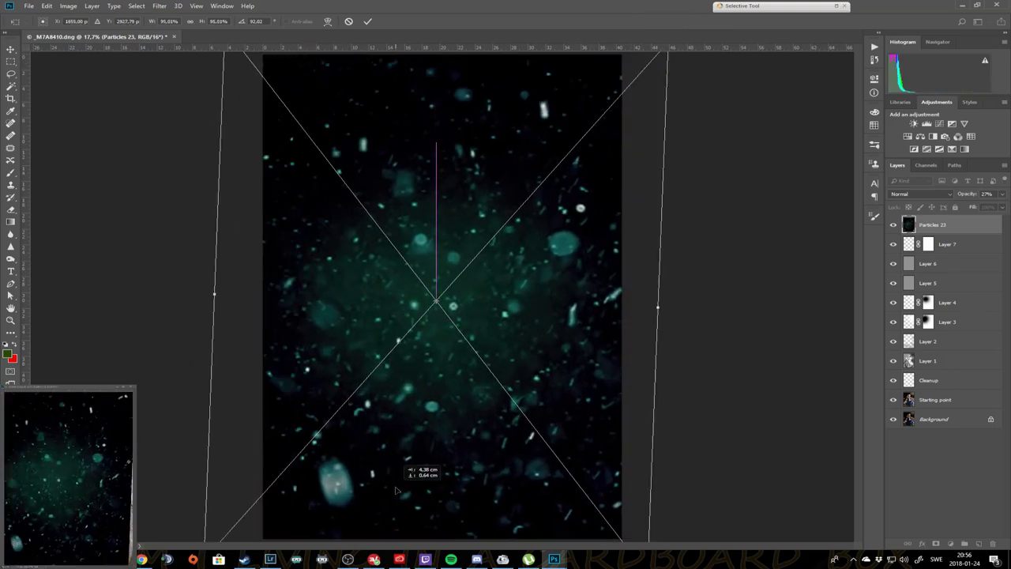
key(Return)
click(920, 193)
click(909, 266)
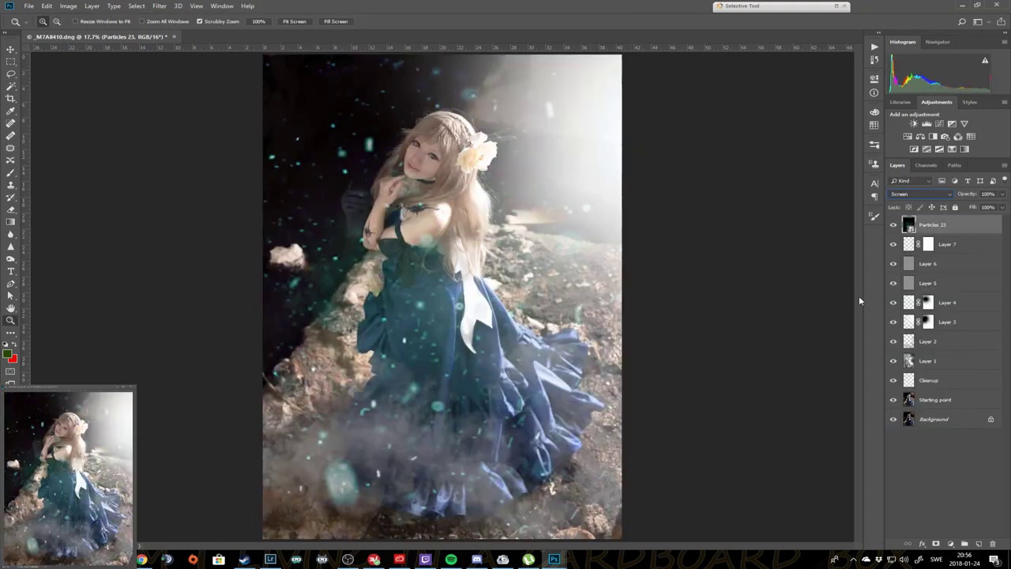
drag(1002, 193, 970, 221)
Step: Apply a Gaussian Blur with radius 16.6 pixels to the particles layer
click(160, 6)
mouse_move(165, 113)
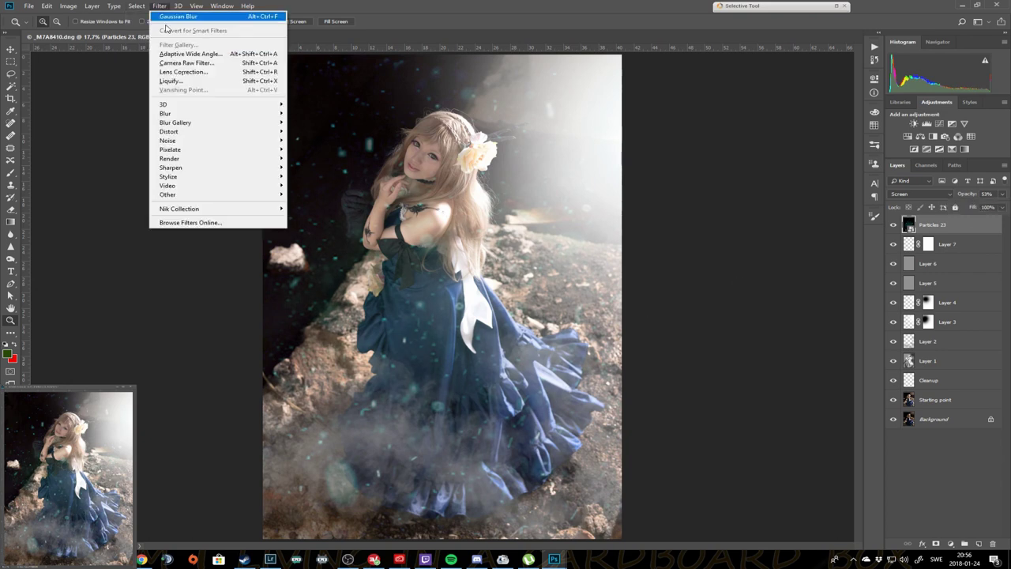
click(127, 154)
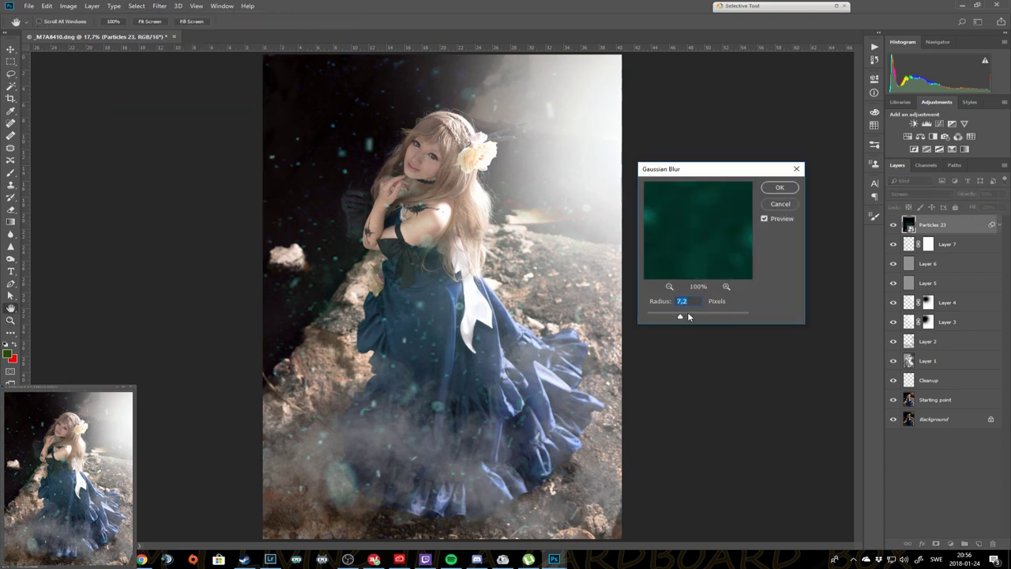
drag(689, 316, 693, 318)
click(783, 193)
Step: Paint the Particles 23 mask black with a large brush beside her head and arm
key(b)
right_click(532, 269)
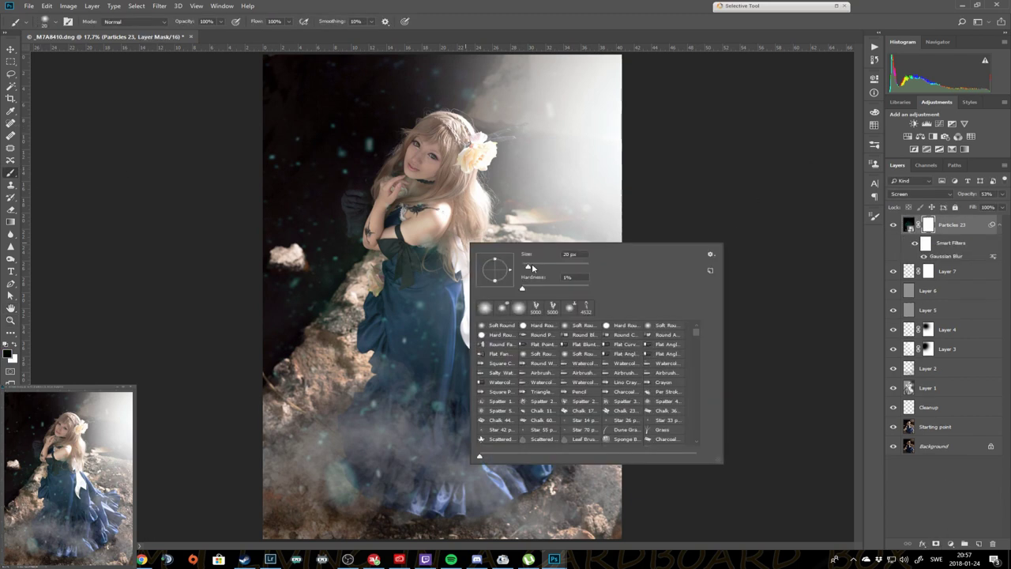
drag(531, 269, 583, 267)
right_click(418, 182)
key(Return)
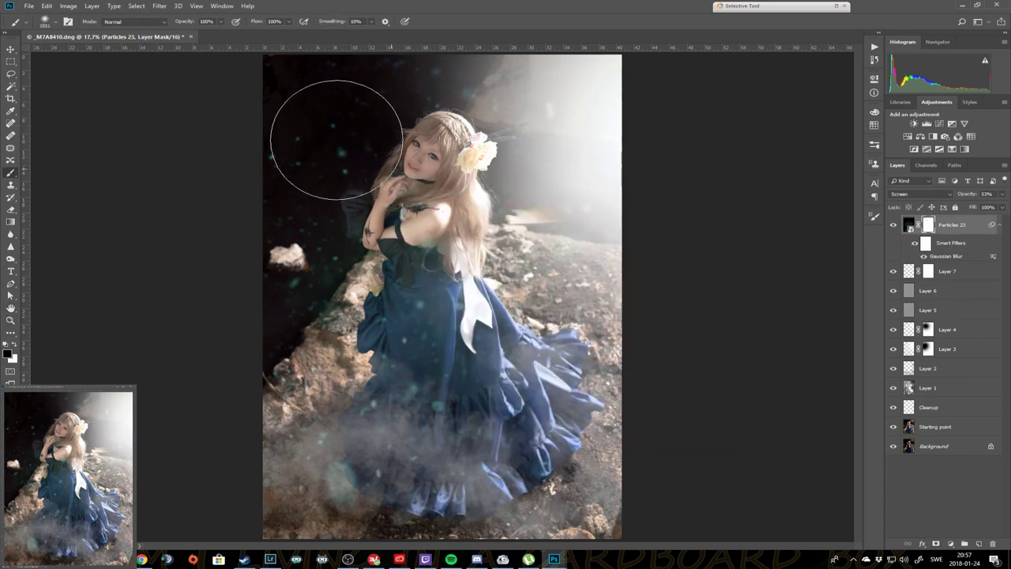
drag(366, 327, 411, 273)
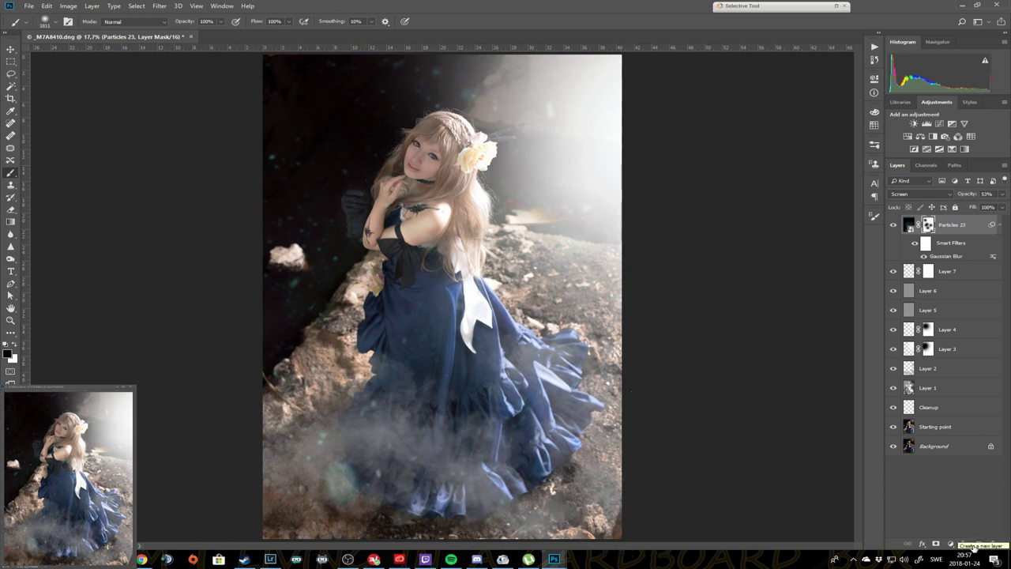
click(28, 6)
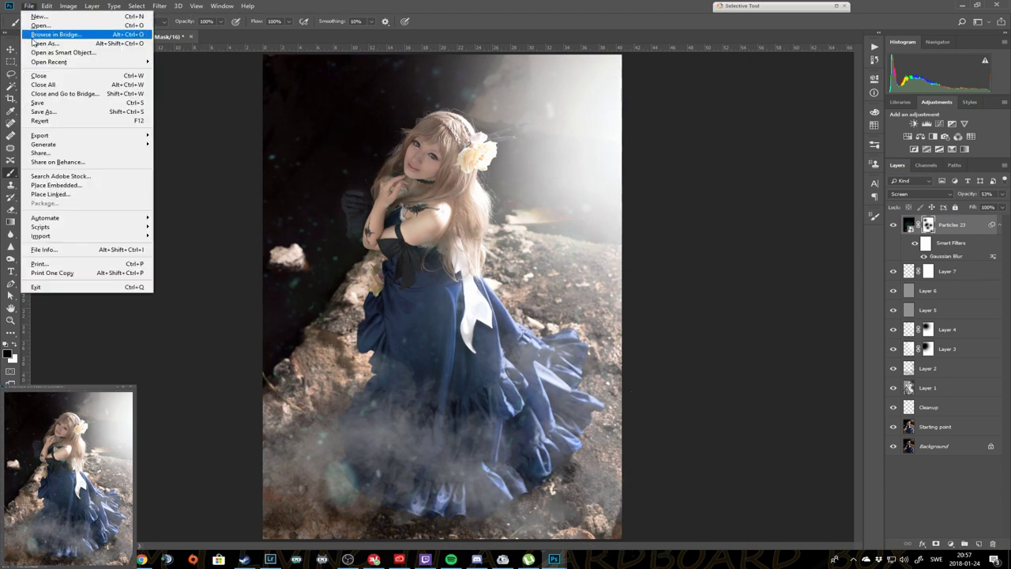
click(858, 241)
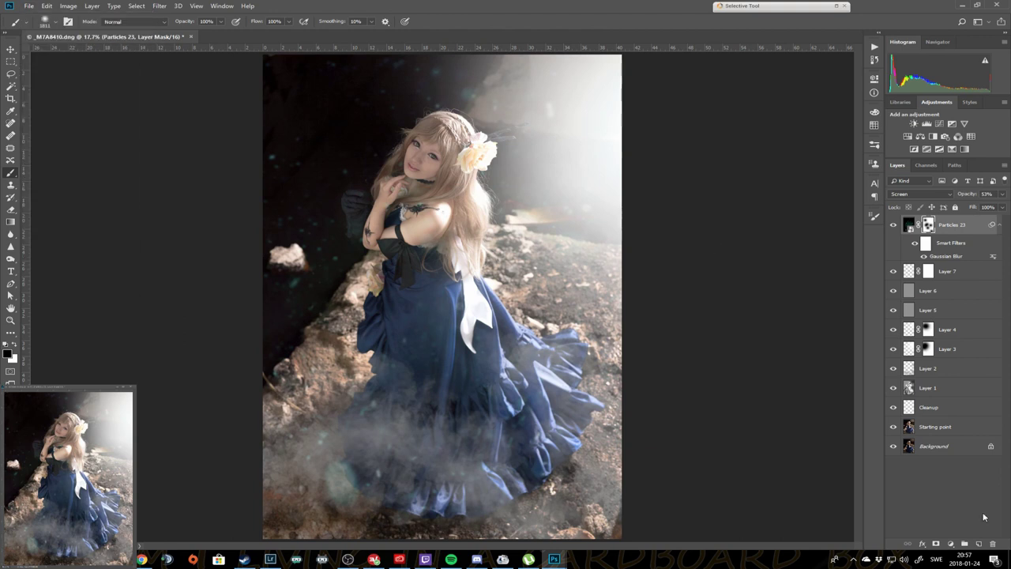
alt+click(893, 447)
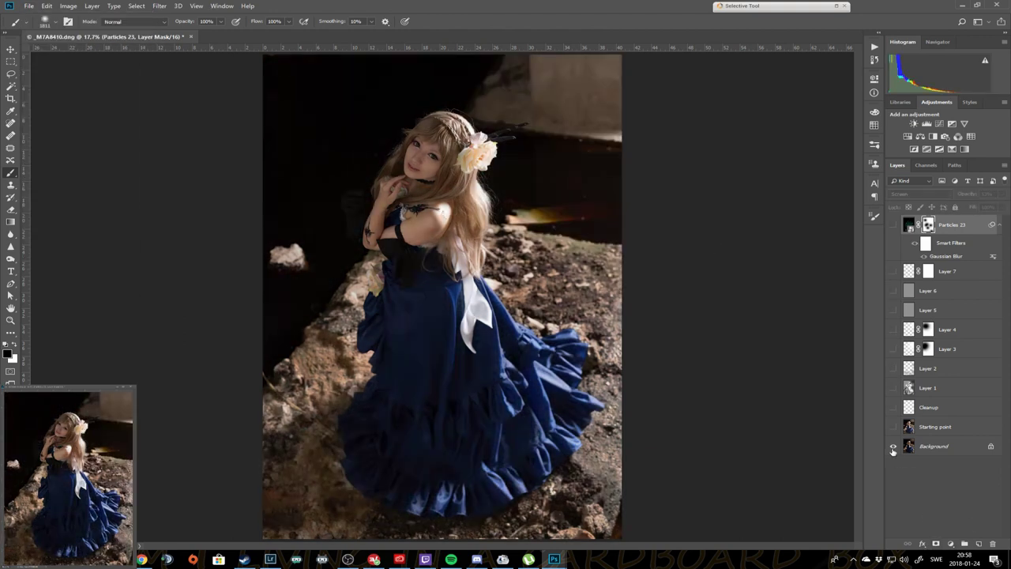
alt+click(893, 446)
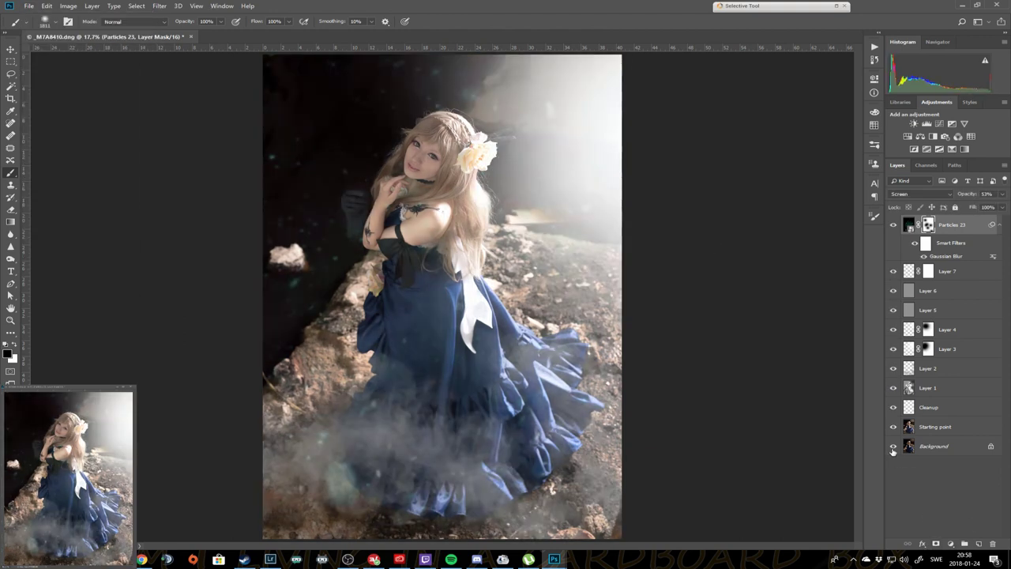